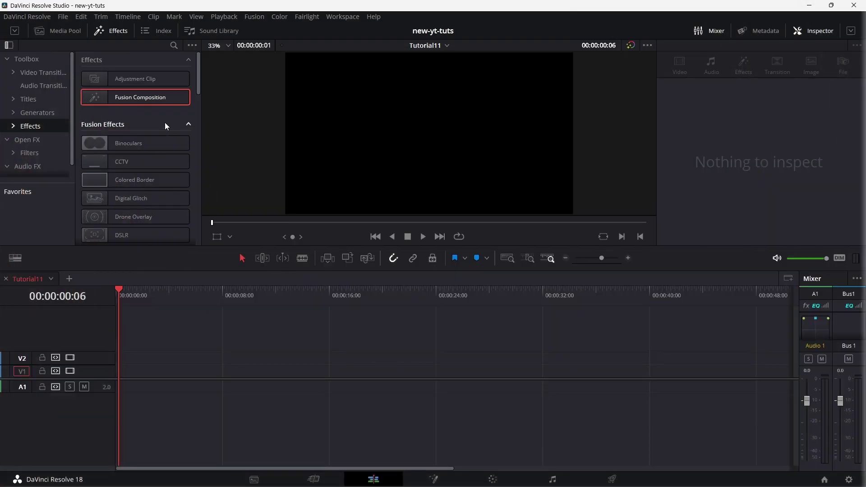
# Step: Add a Fusion Composition clip at the start of the timeline and open it on the Fusion page
pyautogui.moveTo(157, 97); pyautogui.dragTo(135, 387)
pyautogui.click(434, 481)
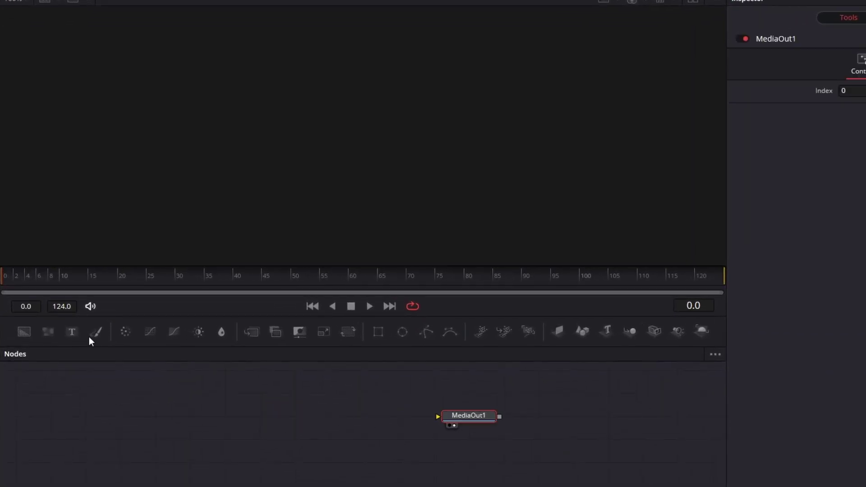
# Step: Add a Text node to the composition, show it in the viewer, and enter the text "Mad"
pyautogui.moveTo(166, 421); pyautogui.dragTo(190, 423)
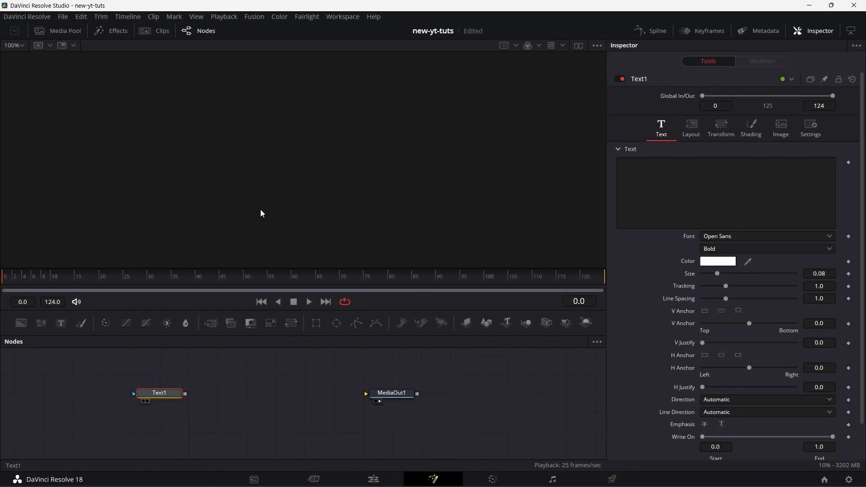
pyautogui.press('1')
pyautogui.click(646, 185)
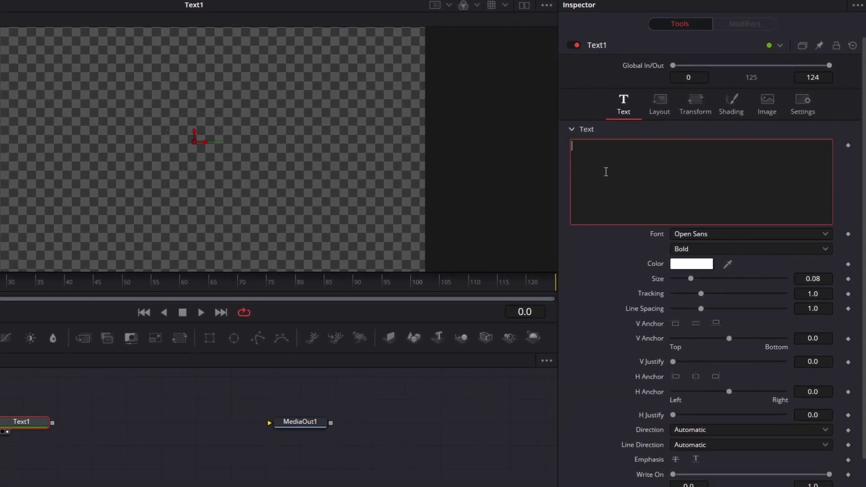
pyautogui.write('Mad')
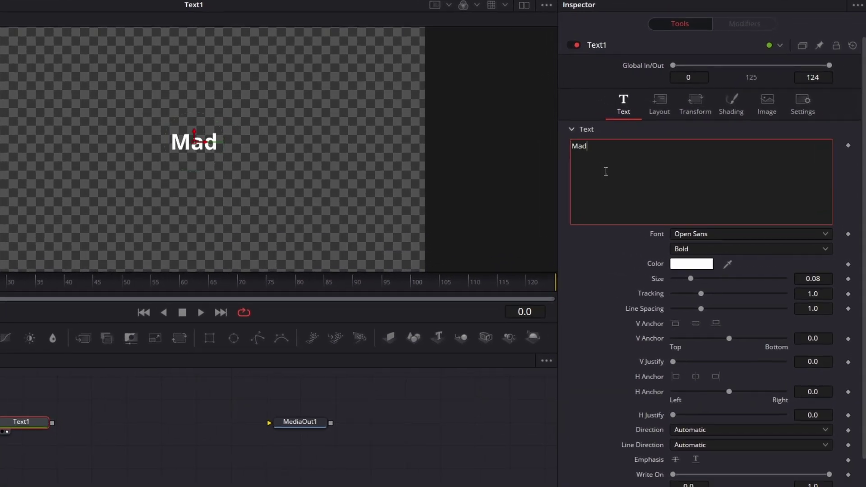
# Step: Set the text's font to Angellie Script and enlarge its size to about 0.43
pyautogui.click(824, 233)
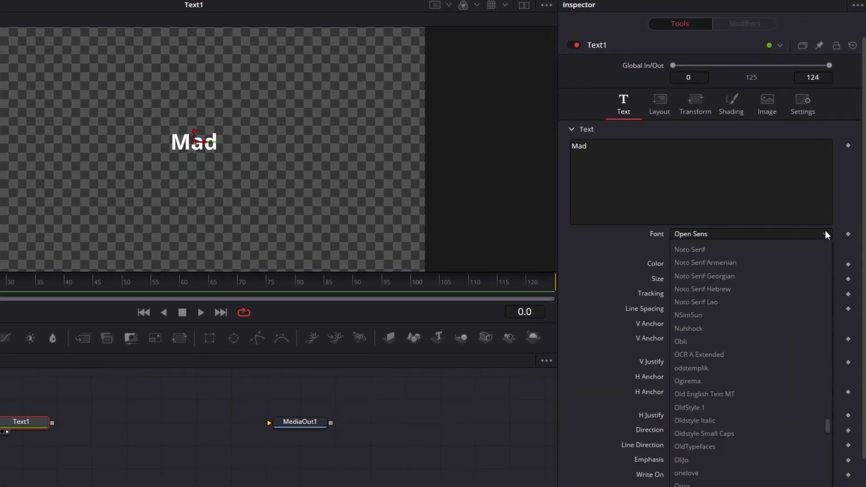
pyautogui.write('ang')
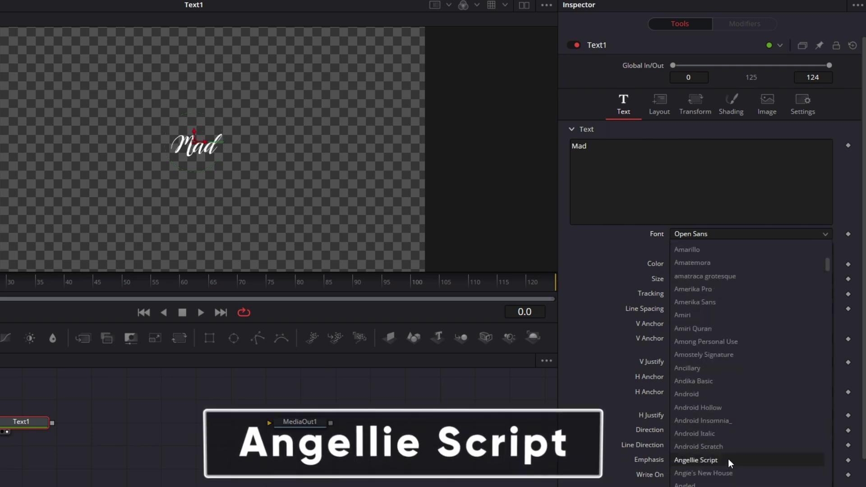
pyautogui.click(728, 459)
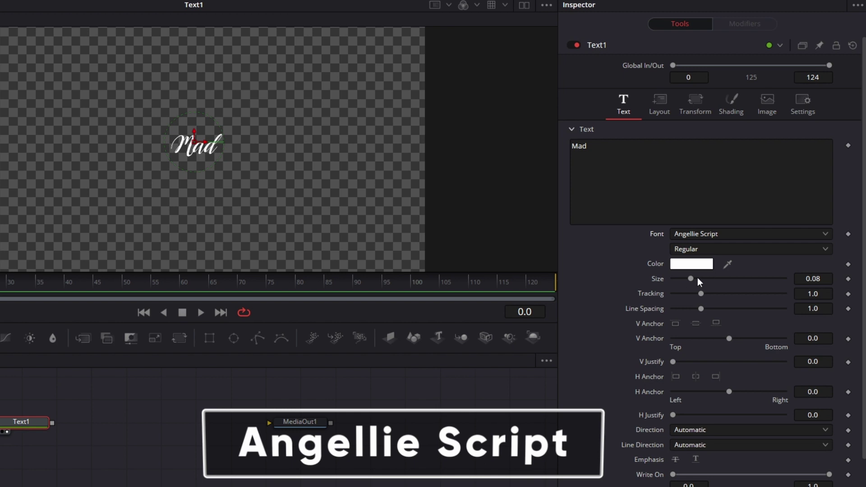
pyautogui.moveTo(691, 278); pyautogui.dragTo(770, 286)
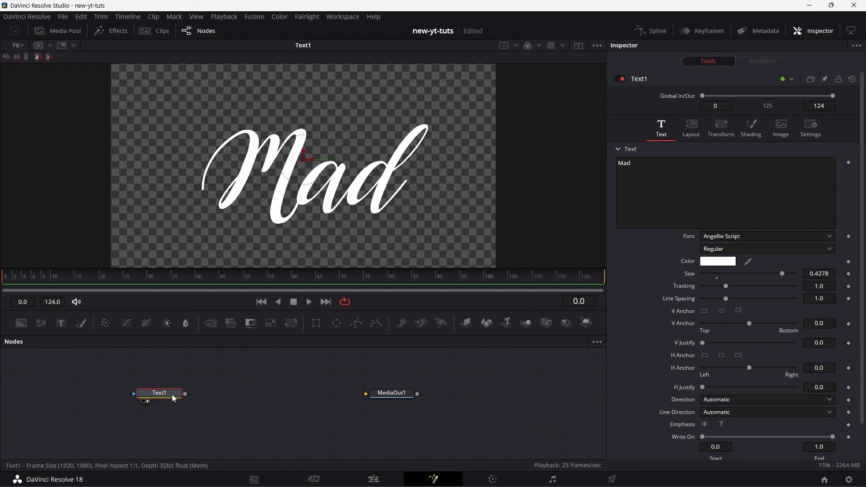
# Step: Move the Text1 node closer to MediaOut1 and add four Polygon mask nodes stacked beside it
pyautogui.moveTo(174, 399); pyautogui.dragTo(282, 397)
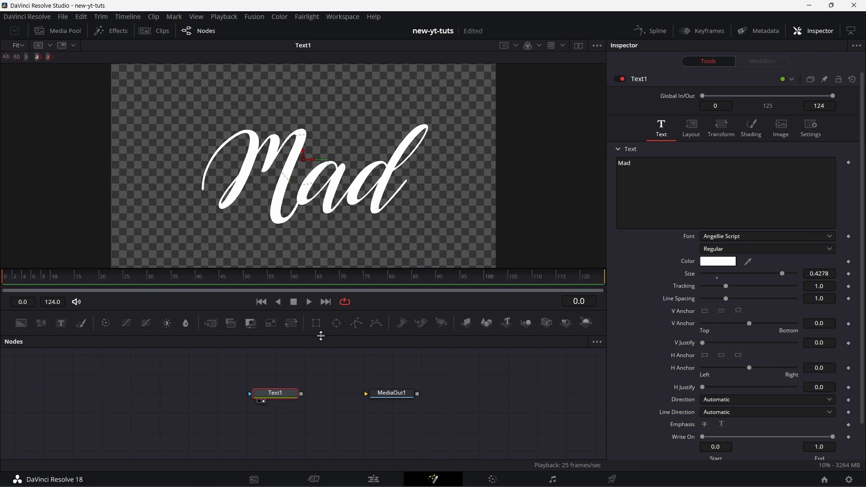
pyautogui.moveTo(356, 323); pyautogui.dragTo(76, 393)
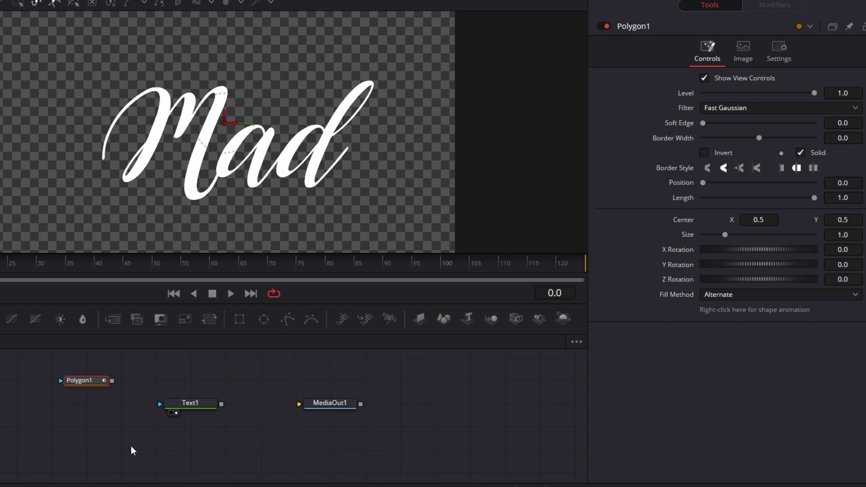
pyautogui.moveTo(269, 321); pyautogui.dragTo(90, 429)
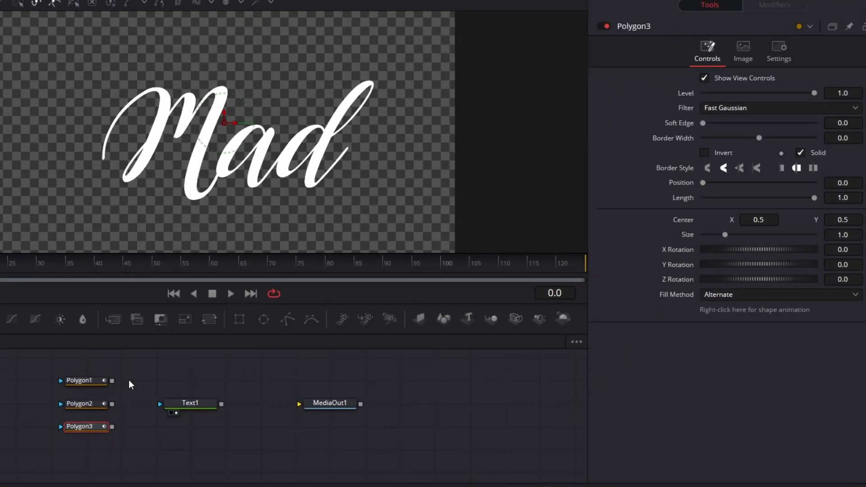
pyautogui.moveTo(290, 320); pyautogui.dragTo(87, 451)
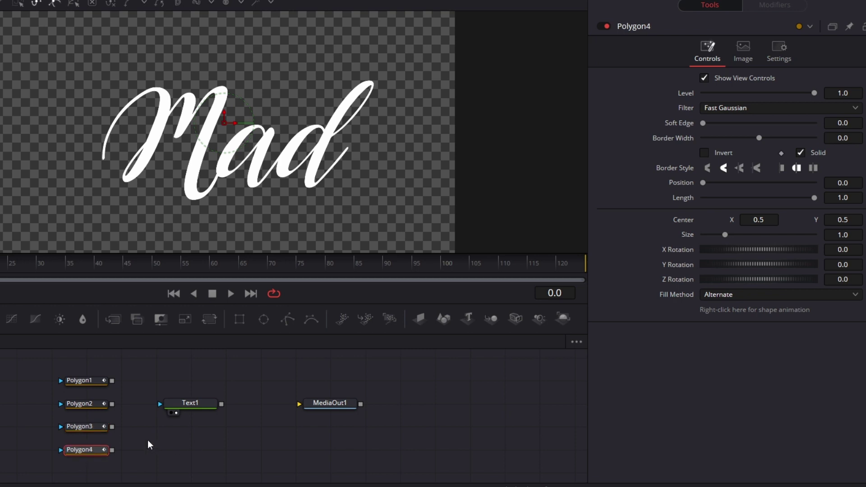
# Step: Rename the four Polygon nodes m1, m2, a and d
pyautogui.click(87, 383)
pyautogui.rightClick(87, 383)
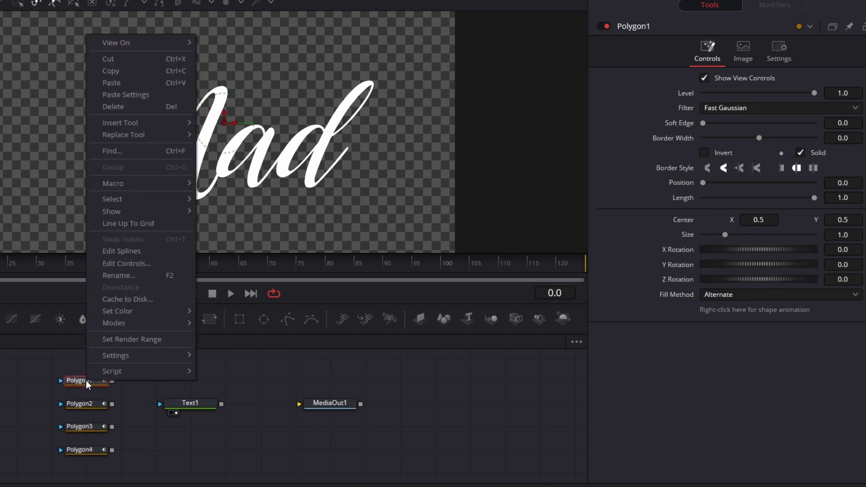
pyautogui.click(131, 275)
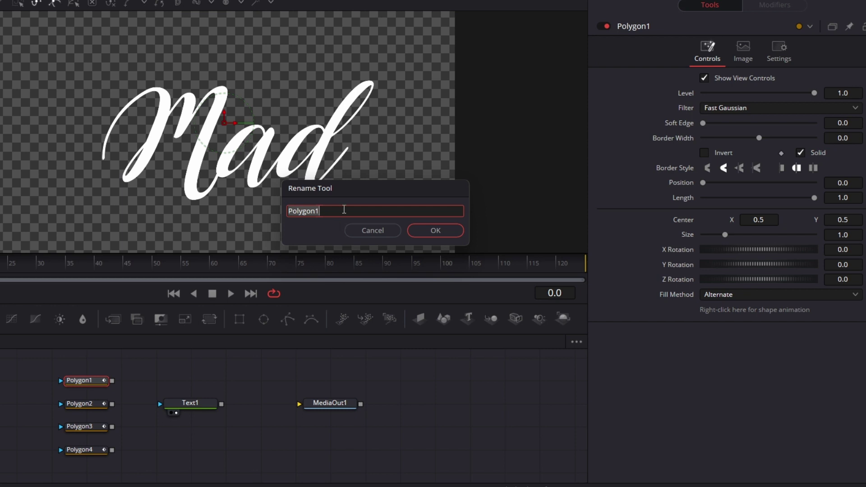
pyautogui.write('m1')
pyautogui.press('Return')
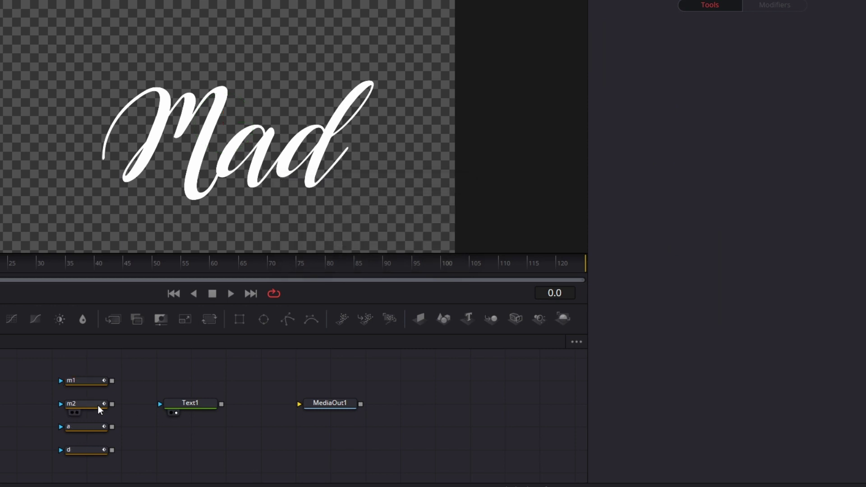
# Step: Remove the shape animation keyframe from each of the m1, m2, a and d masks, and save the project
pyautogui.click(89, 382)
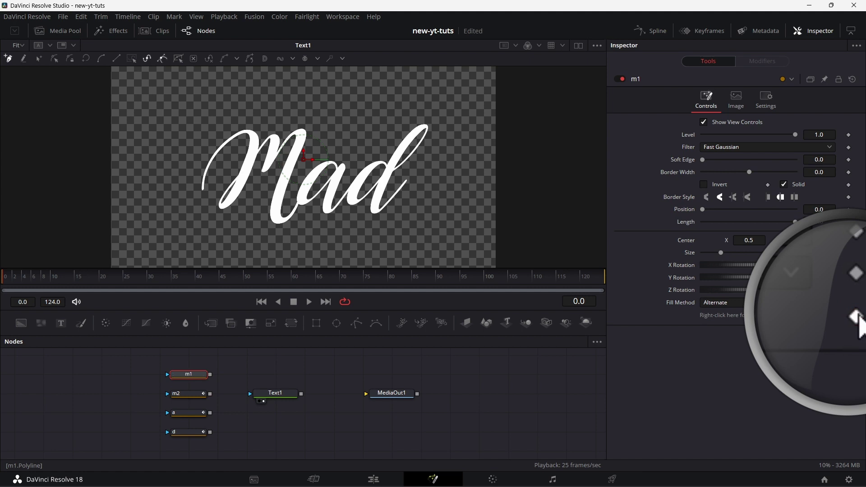
pyautogui.click(185, 394)
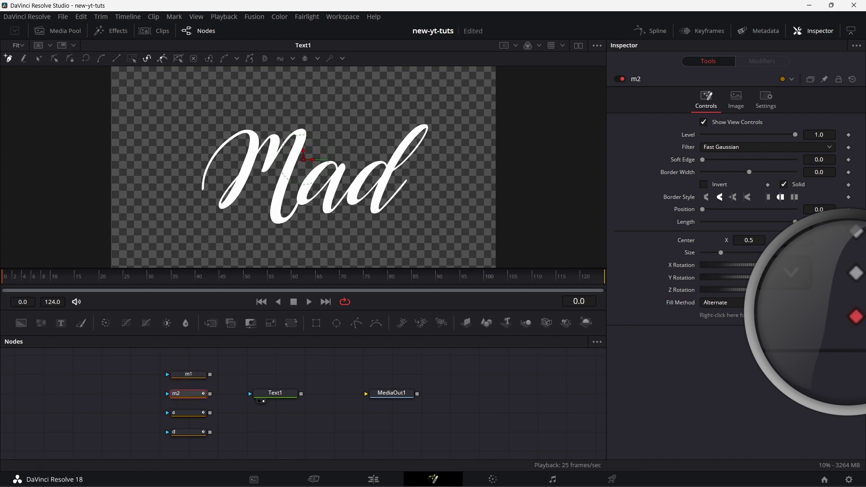
pyautogui.click(185, 413)
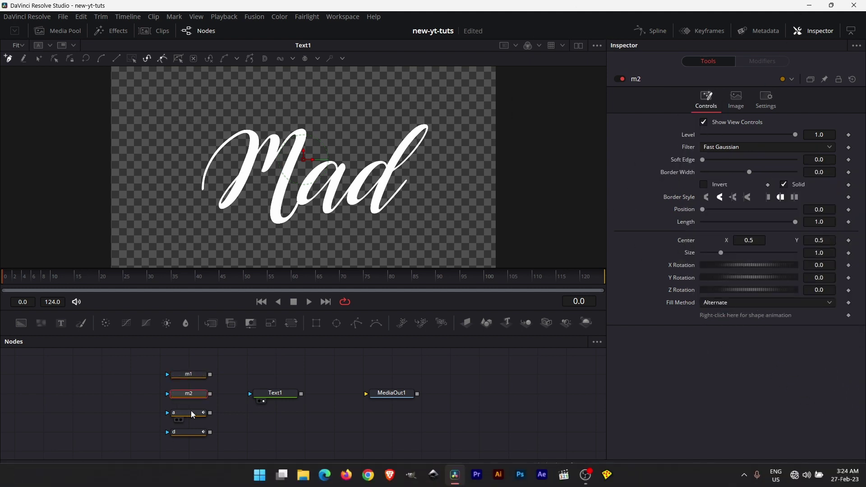
pyautogui.click(205, 433)
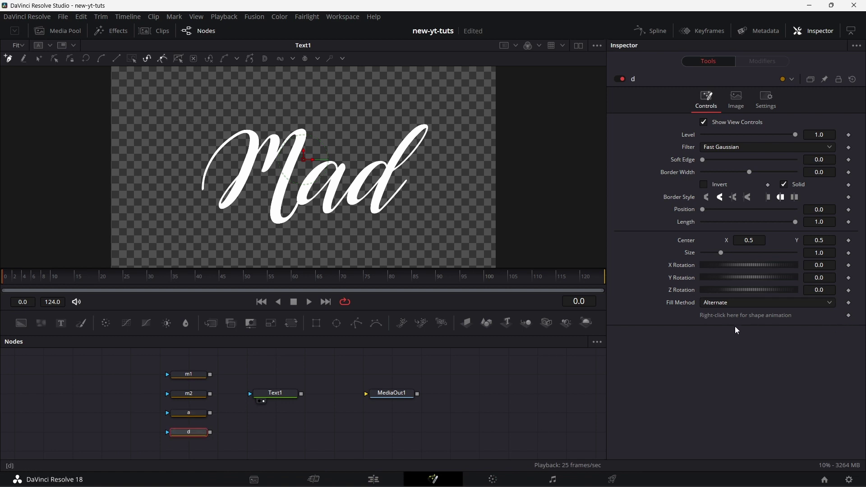
pyautogui.hotkey('ctrl', 's')
# Step: Add a test Polygon node, view it, and draw a closed five-point shape at frame 31
pyautogui.moveTo(356, 323); pyautogui.dragTo(335, 432)
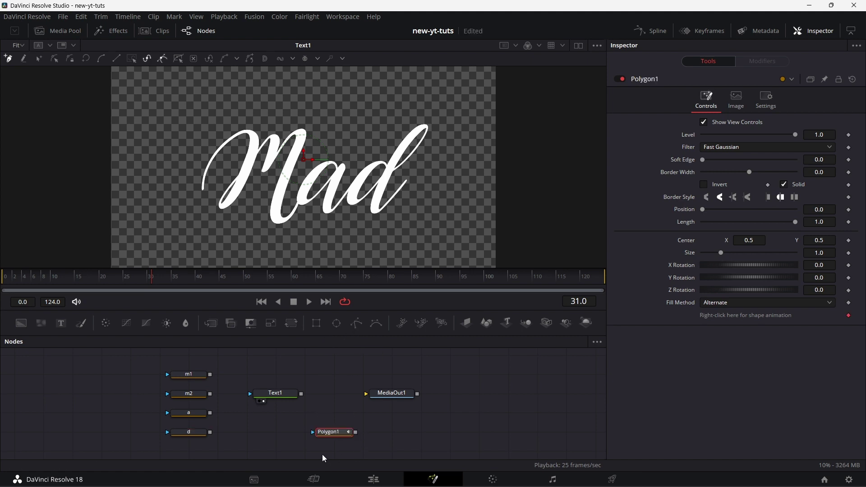
pyautogui.press('1')
pyautogui.click(259, 149)
pyautogui.click(397, 149)
pyautogui.click(387, 215)
pyautogui.click(290, 221)
pyautogui.click(242, 224)
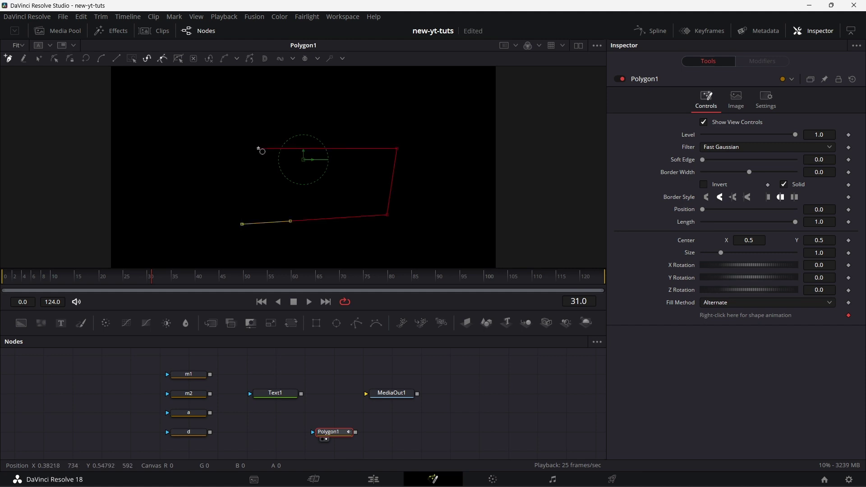
pyautogui.click(259, 148)
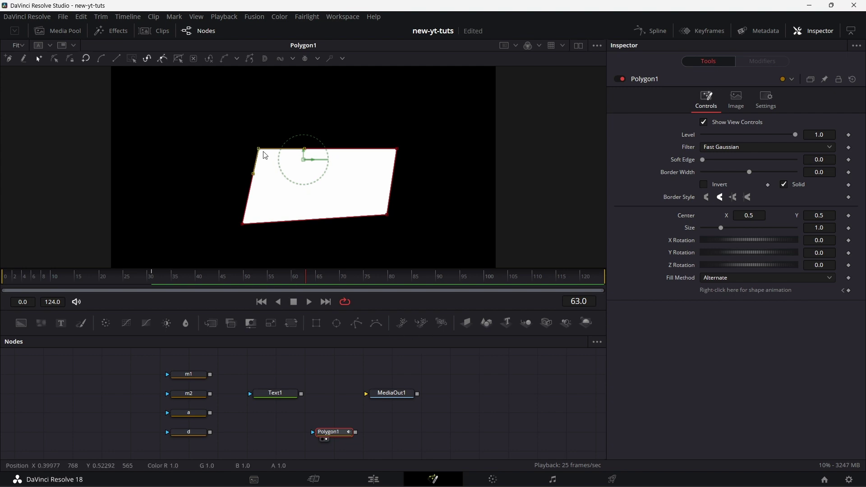
# Step: Move the test shape's upper-left corner inward at frame 63 and play back its animation from frame 30
pyautogui.moveTo(260, 153); pyautogui.dragTo(301, 193)
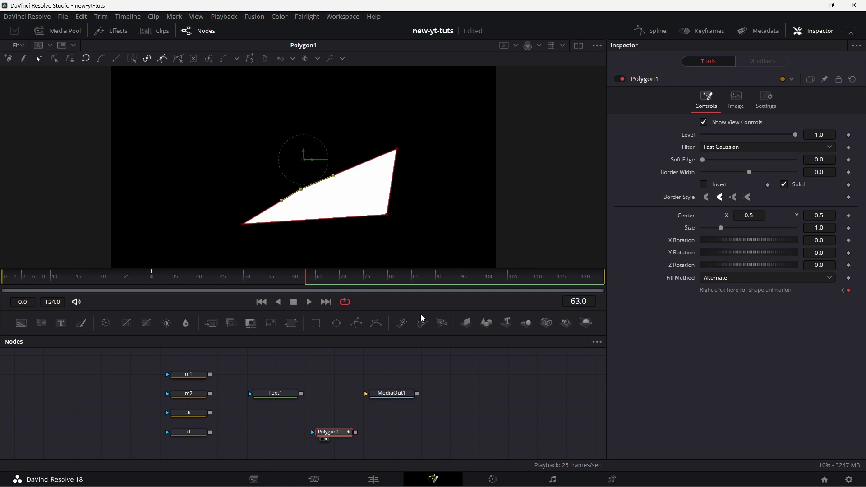
pyautogui.click(151, 277)
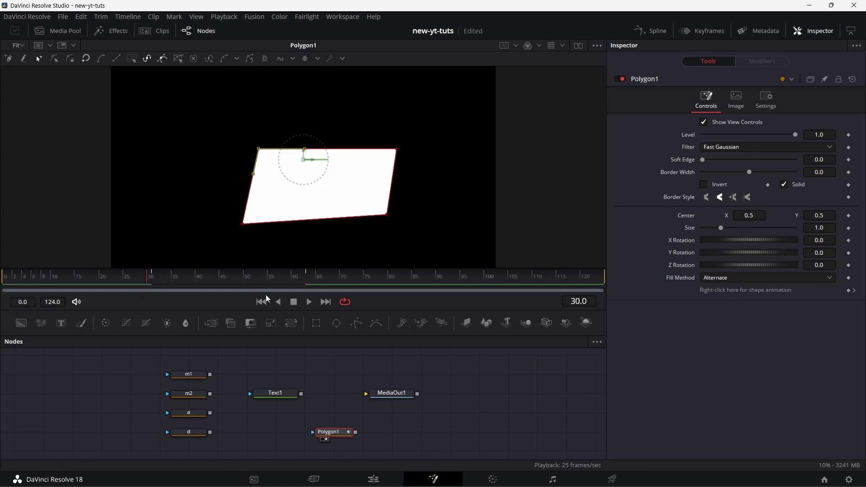
pyautogui.click(309, 302)
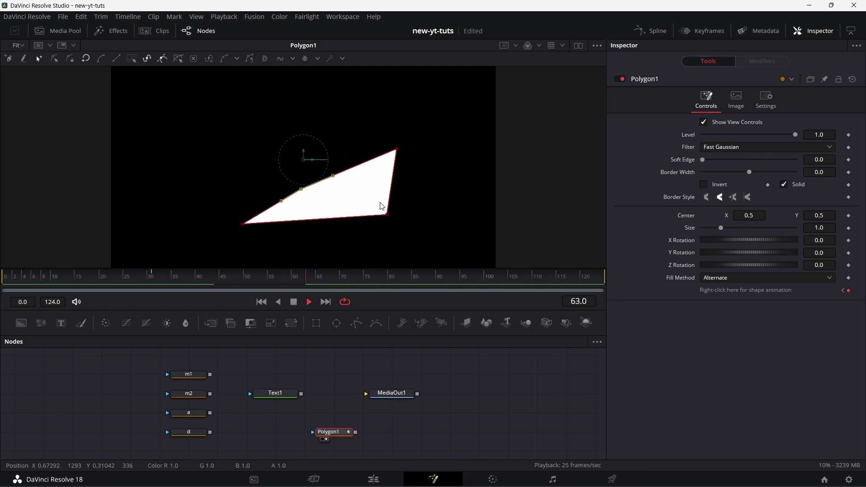
pyautogui.click(294, 303)
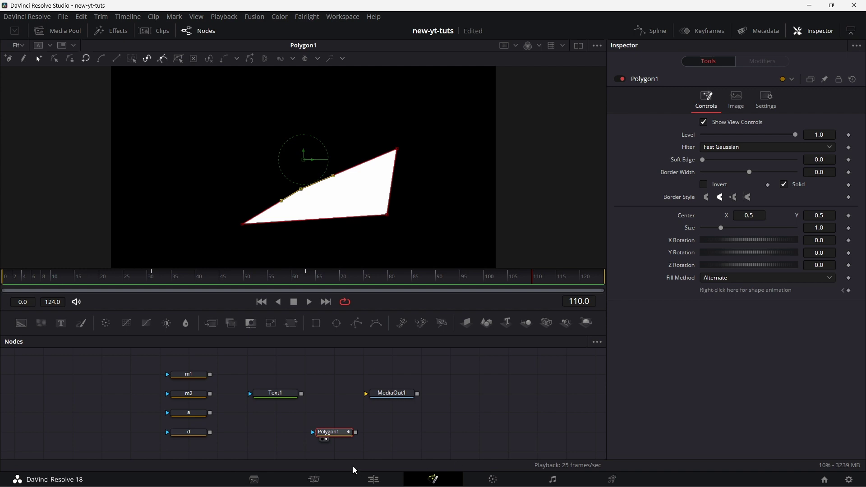
# Step: Delete the test Polygon node and show Text1 in the viewer again
pyautogui.moveTo(340, 433)
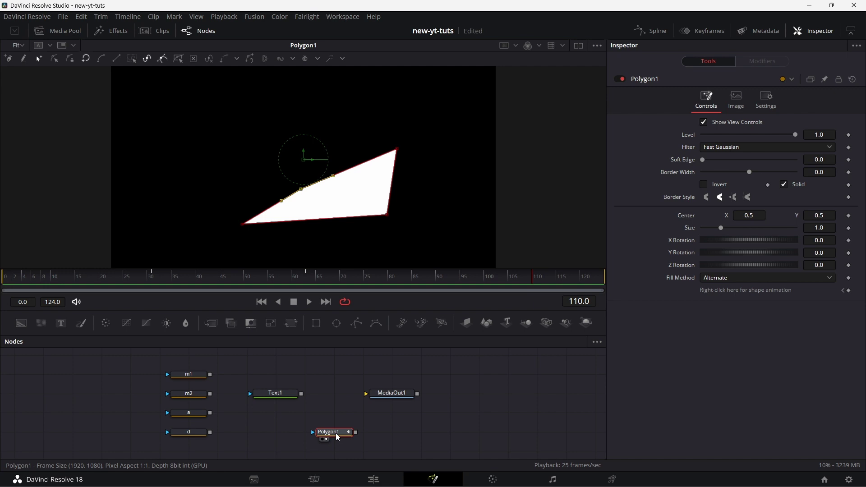
pyautogui.press('Delete')
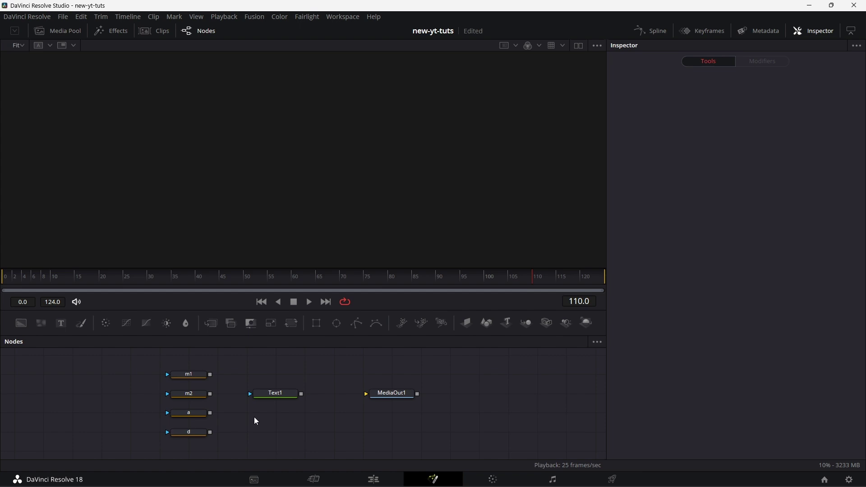
pyautogui.moveTo(280, 393); pyautogui.dragTo(307, 257)
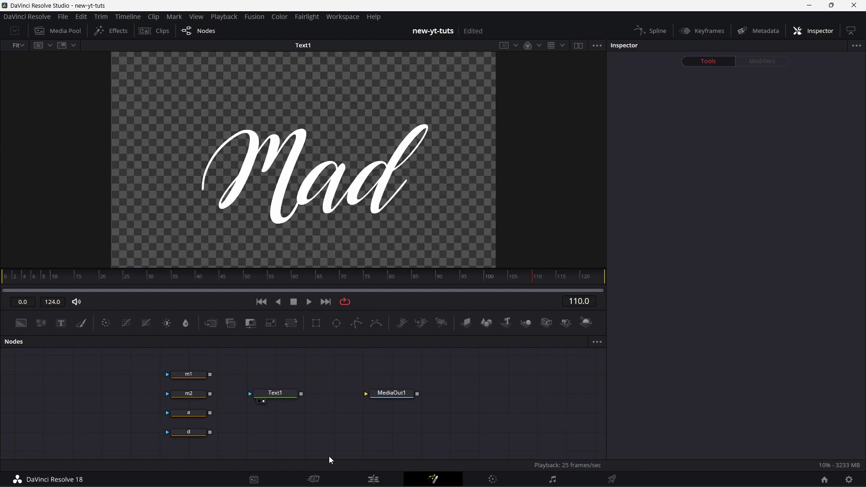
# Step: With the m1 mask, trace an open path from below the M's left tip, over its first curve and down around the lower loop
pyautogui.click(193, 374)
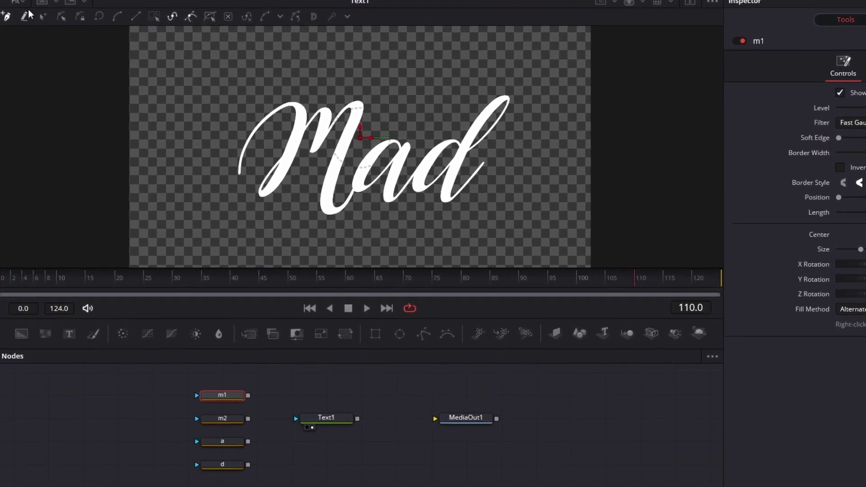
pyautogui.click(19, 3)
pyautogui.click(21, 59)
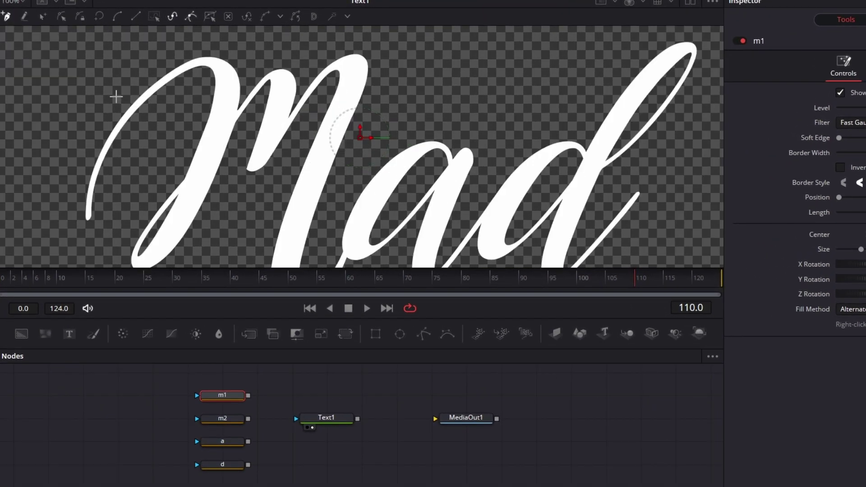
pyautogui.moveTo(507, 195); pyautogui.dragTo(532, 165)
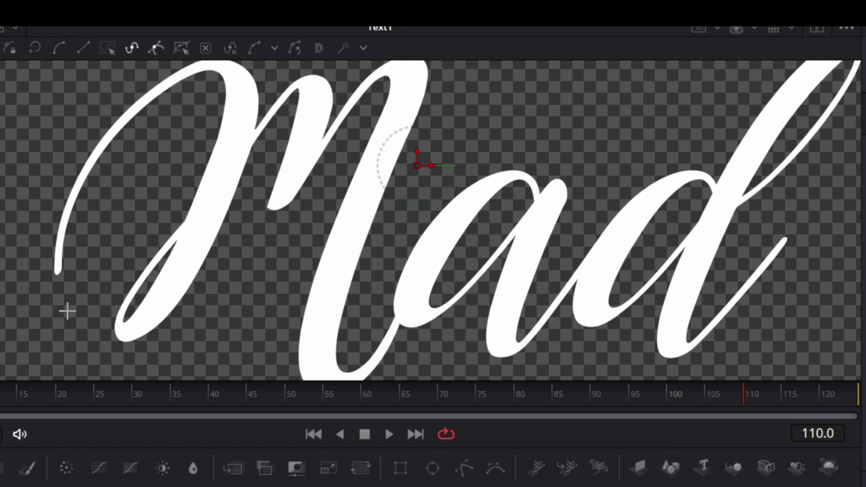
pyautogui.moveTo(64, 298); pyautogui.dragTo(202, 299)
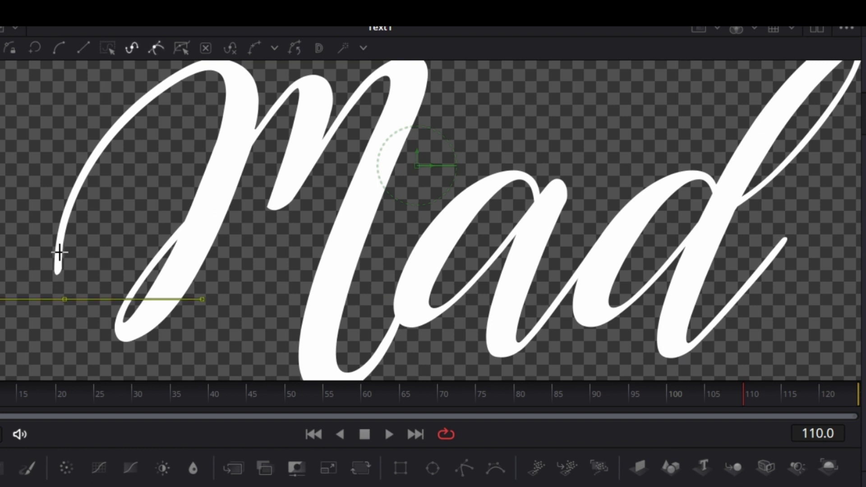
pyautogui.click(59, 248)
pyautogui.click(72, 192)
pyautogui.click(111, 131)
pyautogui.click(169, 83)
pyautogui.click(203, 71)
pyautogui.click(239, 103)
pyautogui.click(217, 184)
pyautogui.click(195, 244)
pyautogui.click(158, 305)
pyautogui.click(135, 332)
pyautogui.click(119, 329)
pyautogui.click(128, 298)
pyautogui.click(179, 232)
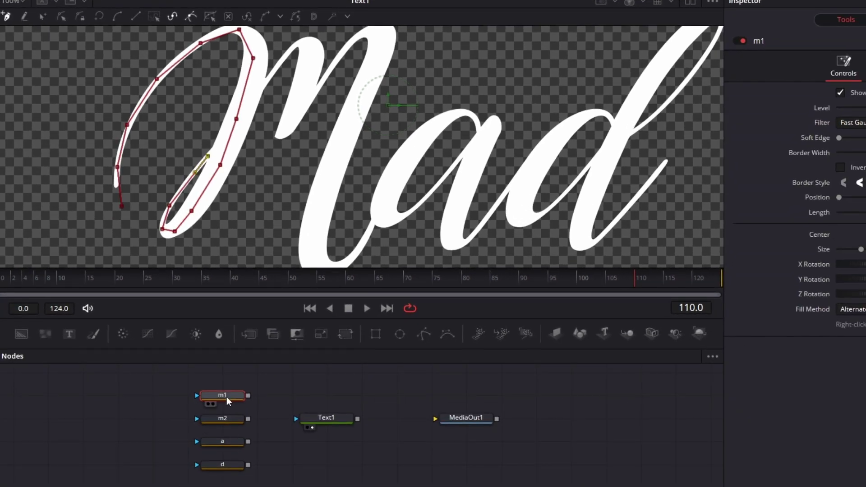
# Step: With the m2 mask, trace an open path over the M's second hump, up to its last peak and down the stem to the a
pyautogui.click(228, 421)
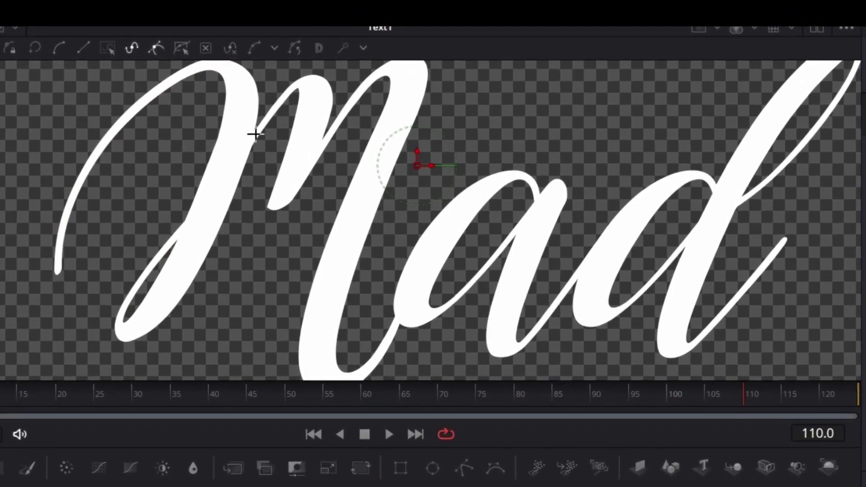
pyautogui.click(285, 97)
pyautogui.click(312, 81)
pyautogui.click(312, 115)
pyautogui.click(284, 196)
pyautogui.click(315, 159)
pyautogui.click(339, 119)
pyautogui.click(352, 99)
pyautogui.click(365, 196)
pyautogui.click(328, 311)
pyautogui.scroll(-3, 334, 289)
pyautogui.click(335, 284)
pyautogui.click(349, 300)
pyautogui.click(374, 286)
pyautogui.click(387, 281)
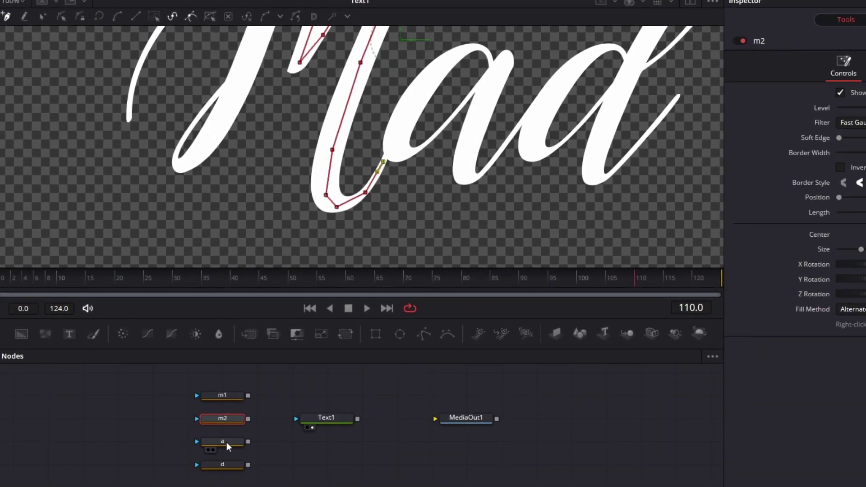
# Step: With the a mask, trace an open path around the a's bowl, down its stem and along the connecting stroke to the d
pyautogui.click(226, 442)
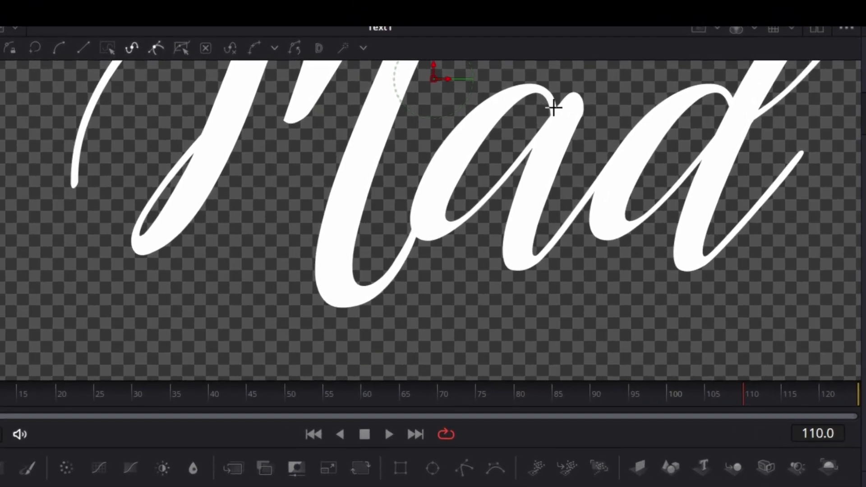
pyautogui.click(553, 108)
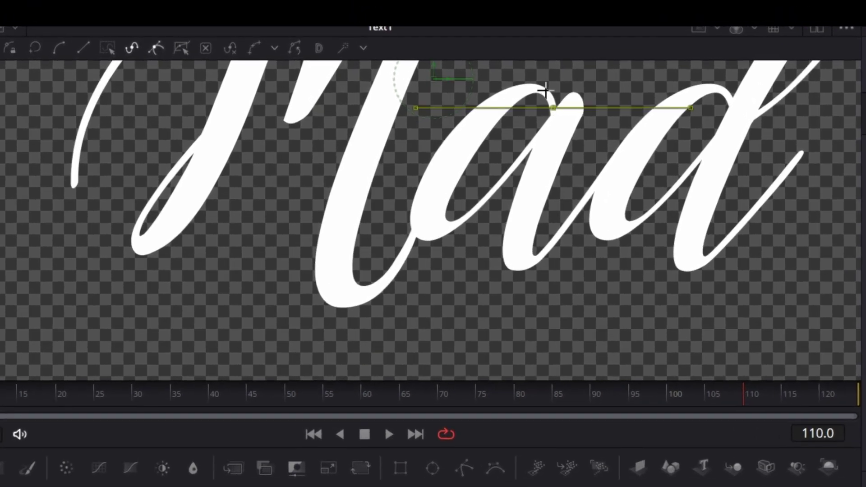
pyautogui.click(546, 94)
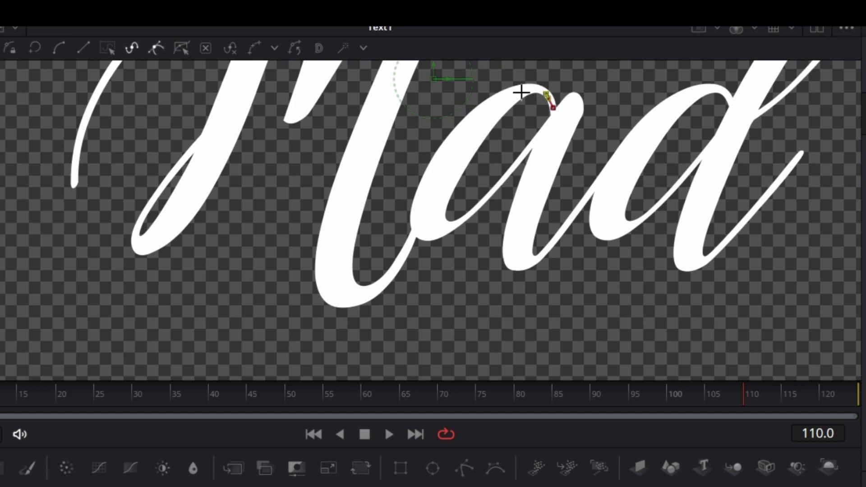
pyautogui.click(518, 92)
pyautogui.click(483, 121)
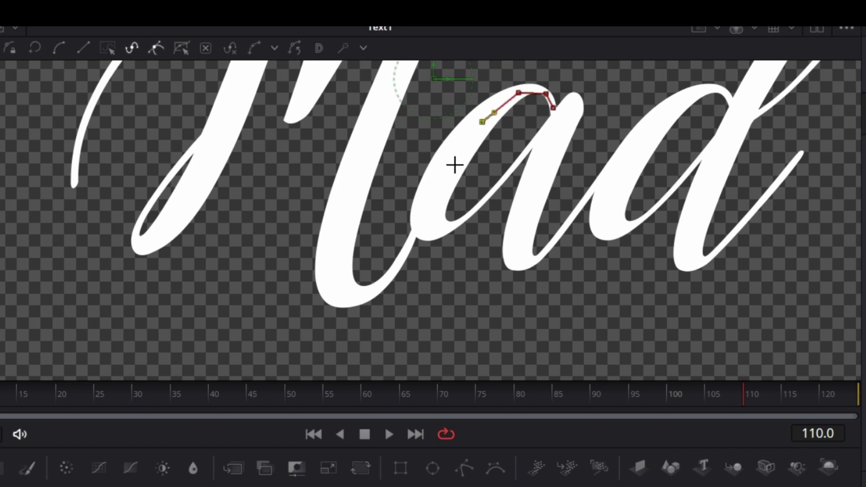
pyautogui.click(440, 171)
pyautogui.click(432, 219)
pyautogui.click(441, 231)
pyautogui.click(479, 207)
pyautogui.click(526, 155)
pyautogui.click(560, 118)
pyautogui.click(523, 216)
pyautogui.click(517, 252)
pyautogui.click(527, 266)
pyautogui.click(552, 247)
pyautogui.click(581, 206)
pyautogui.click(600, 182)
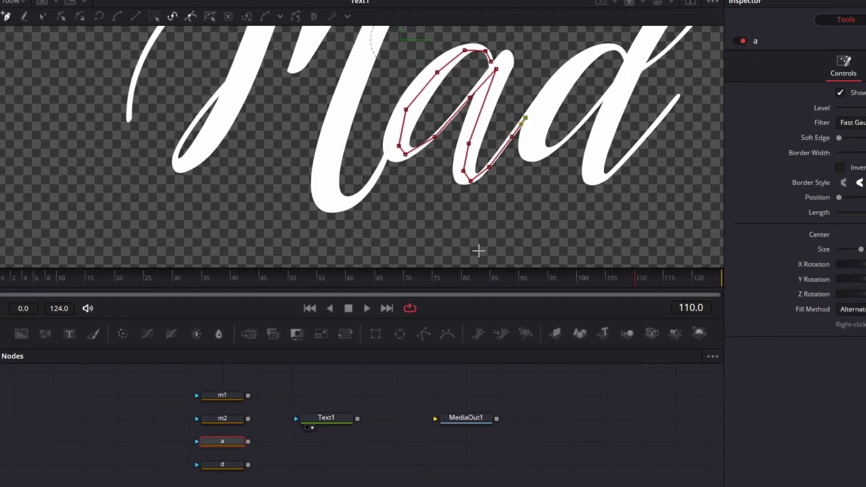
# Step: With the d mask, trace the d's bowl from its top junction around the left side and back up to the stem
pyautogui.click(221, 466)
pyautogui.scroll(-3, 620, 134)
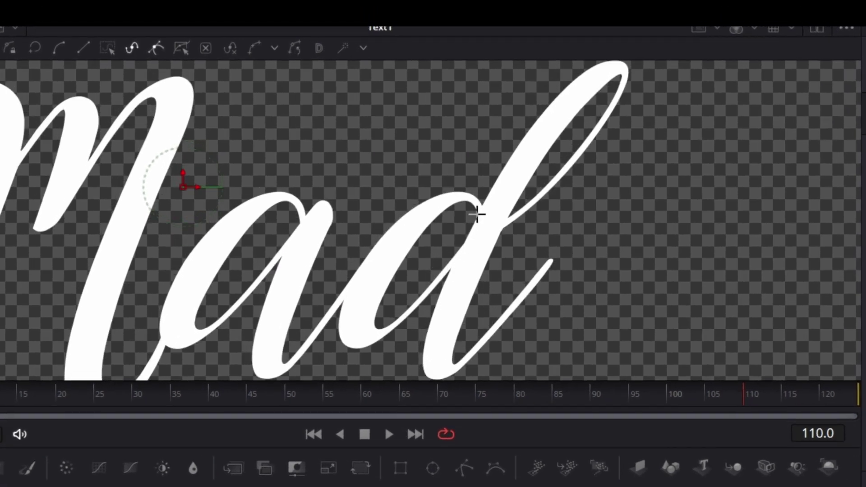
pyautogui.click(479, 208)
pyautogui.click(464, 197)
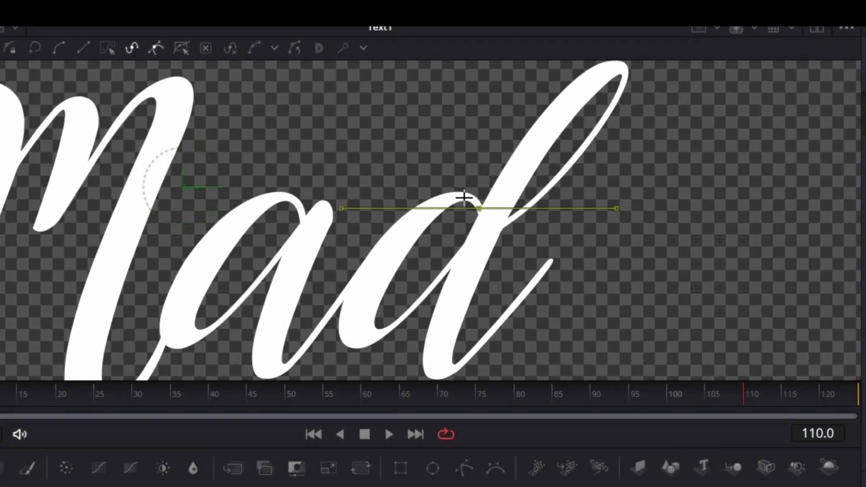
pyautogui.click(418, 218)
pyautogui.click(389, 256)
pyautogui.click(375, 275)
pyautogui.click(360, 326)
pyautogui.click(370, 342)
pyautogui.click(403, 318)
pyautogui.click(439, 285)
pyautogui.click(462, 250)
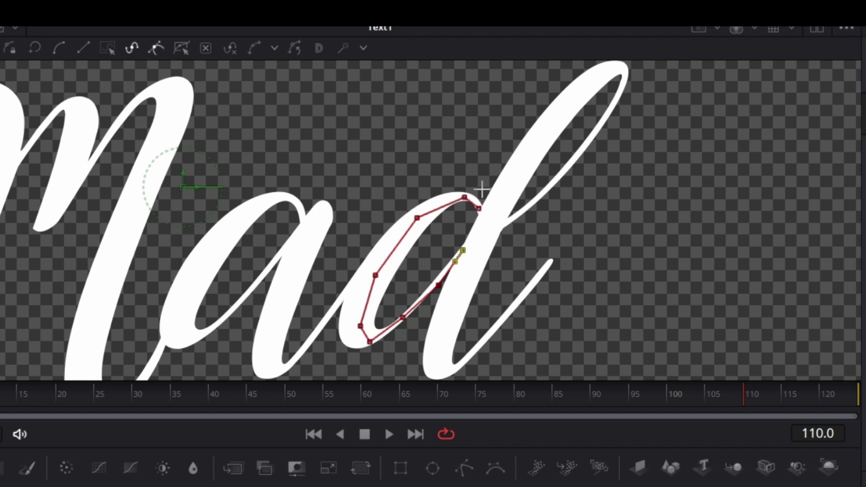
# Step: Continue the d path in empty space around the outside of the tall loop, returning to the loop's lower junction with the stem
pyautogui.moveTo(442, 199); pyautogui.dragTo(430, 175)
pyautogui.scroll(5, 758, 203)
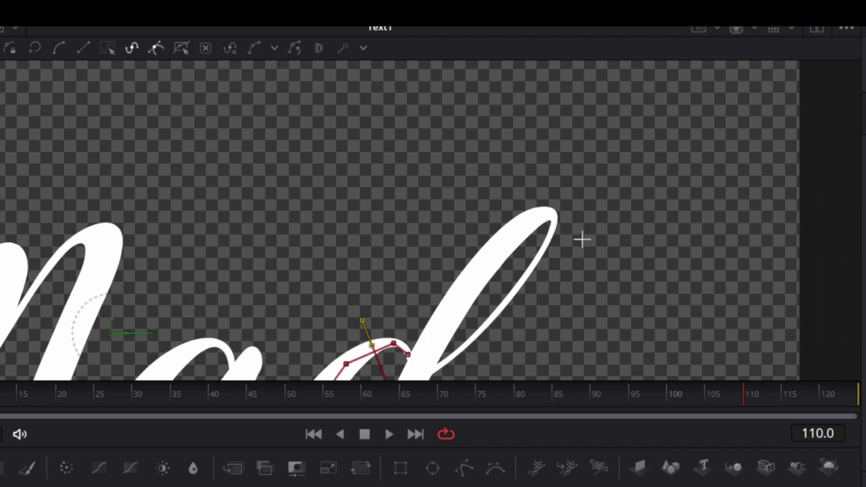
pyautogui.click(554, 117)
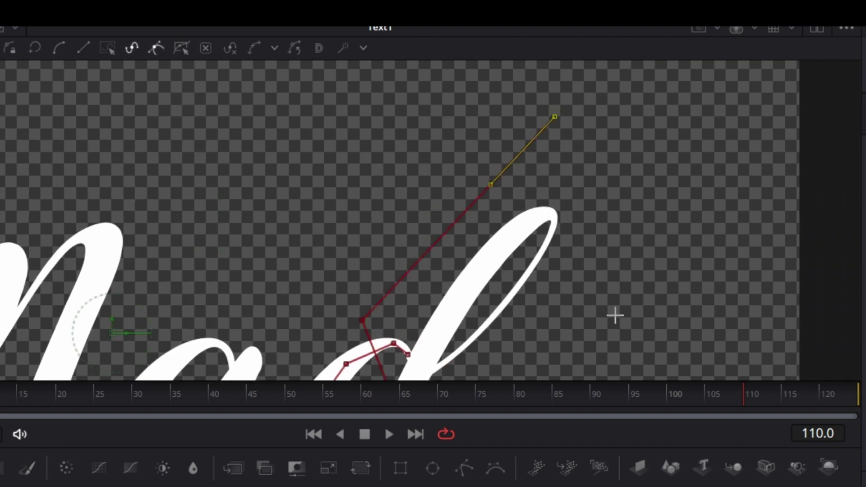
pyautogui.click(674, 282)
pyautogui.scroll(-3, 632, 307)
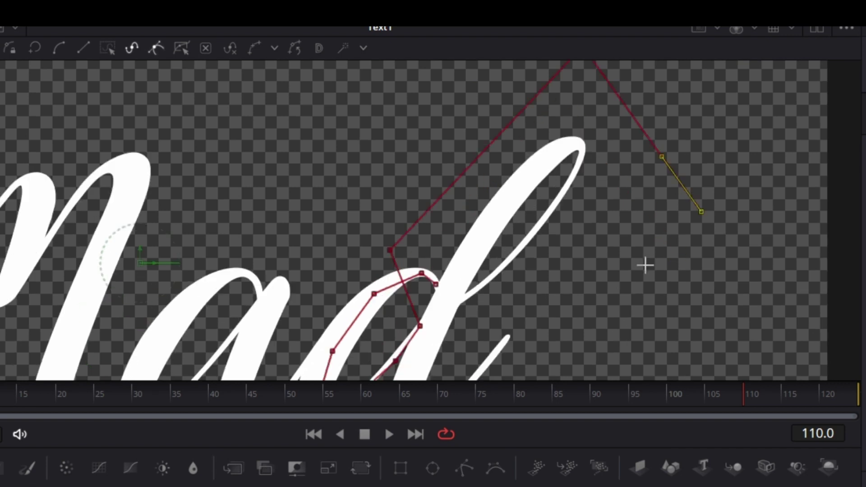
pyautogui.scroll(-3, 646, 265)
pyautogui.click(570, 212)
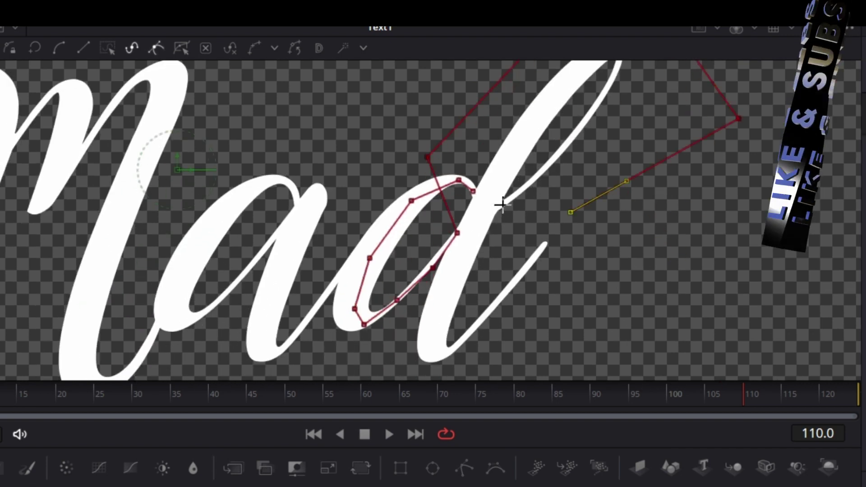
pyautogui.click(502, 203)
# Step: Continue the d path up the thin side of the loop, over its top, down the stem and out along the exit stroke
pyautogui.click(550, 164)
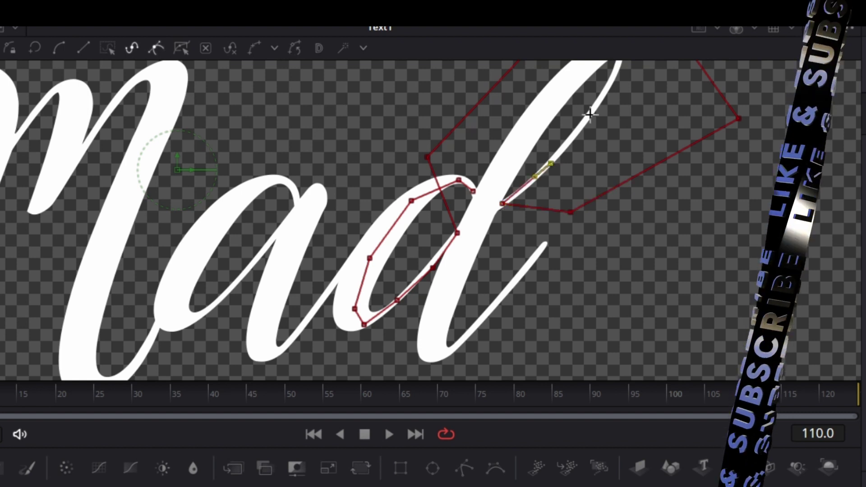
pyautogui.click(590, 111)
pyautogui.scroll(3, 595, 149)
pyautogui.click(592, 179)
pyautogui.click(598, 167)
pyautogui.click(604, 143)
pyautogui.click(530, 195)
pyautogui.scroll(-3, 546, 190)
pyautogui.click(547, 185)
pyautogui.click(509, 264)
pyautogui.click(497, 311)
pyautogui.click(499, 333)
pyautogui.click(527, 320)
pyautogui.click(568, 278)
pyautogui.click(601, 236)
pyautogui.click(619, 211)
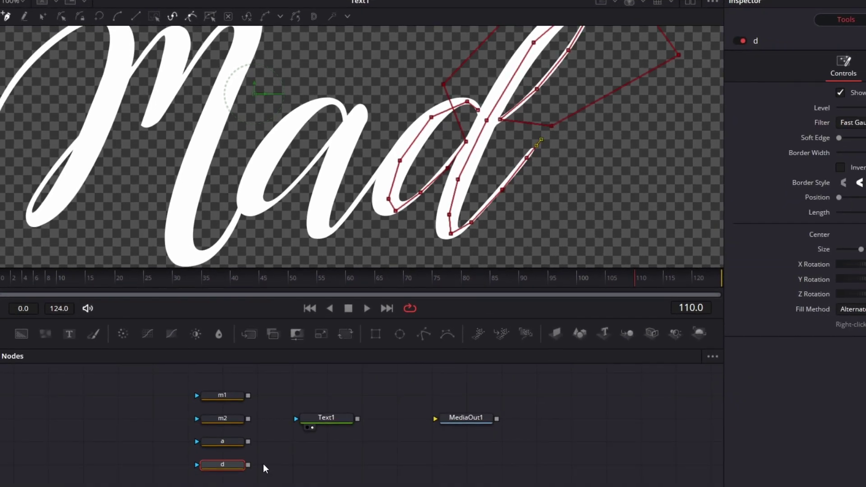
# Step: Select all points of the m1 path and smooth them into curves
pyautogui.click(223, 396)
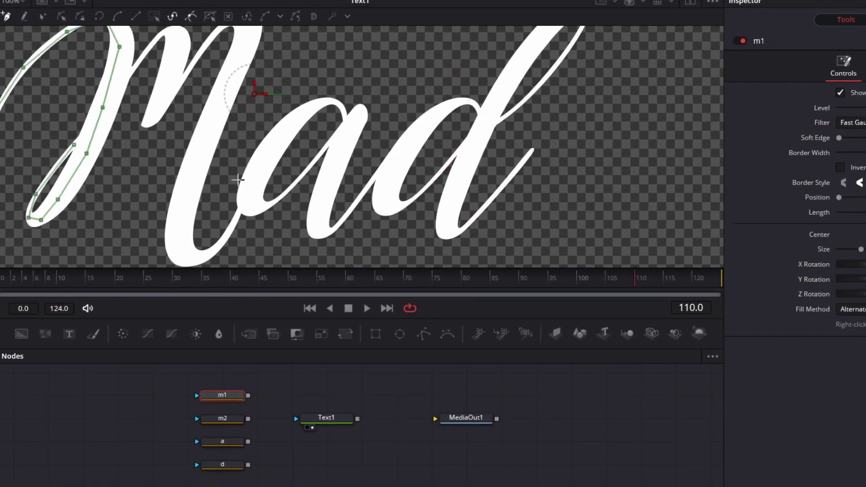
pyautogui.scroll(3, 499, 257)
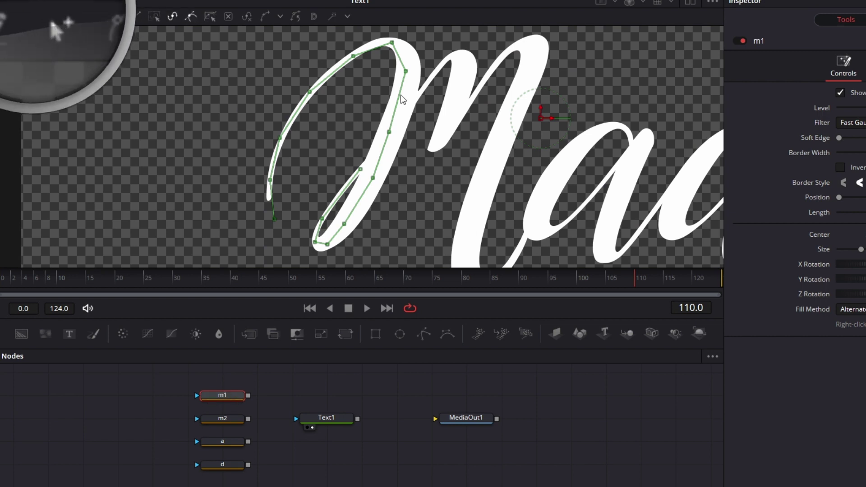
pyautogui.moveTo(250, 33); pyautogui.dragTo(440, 263)
pyautogui.hotkey('shift', 's')
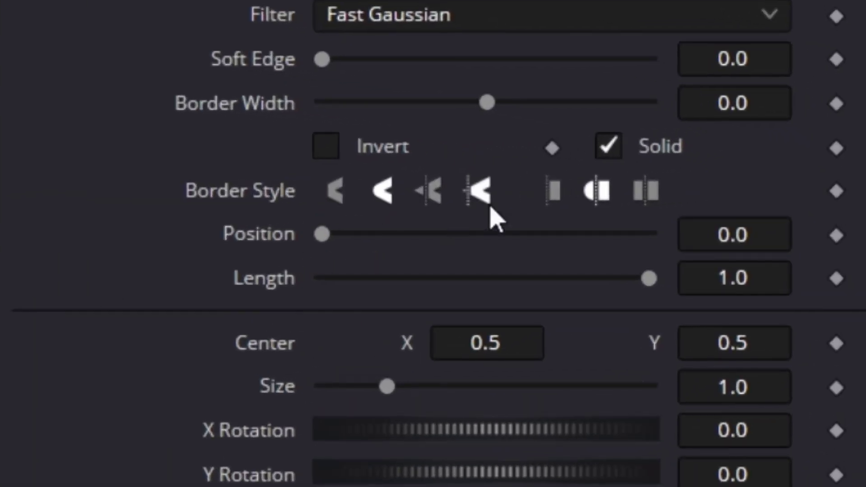
# Step: Turn off Solid for the m1 mask and set its border width to 0.0033
pyautogui.click(611, 144)
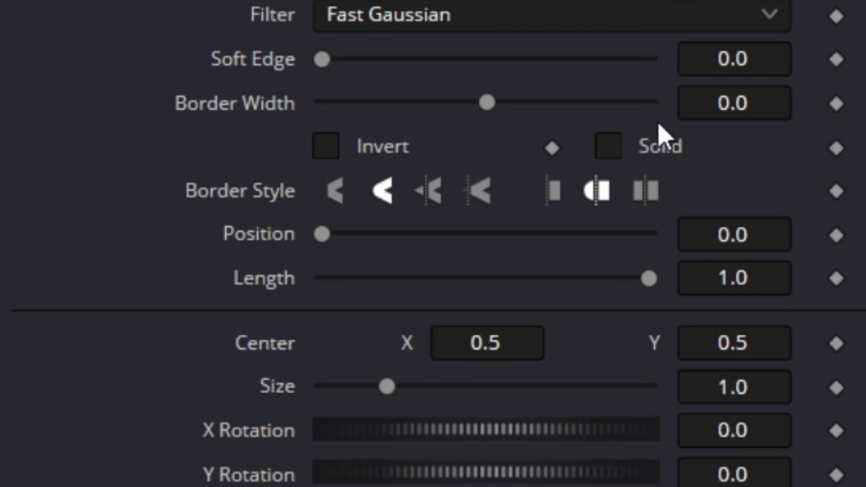
pyautogui.moveTo(735, 101); pyautogui.dragTo(751, 101)
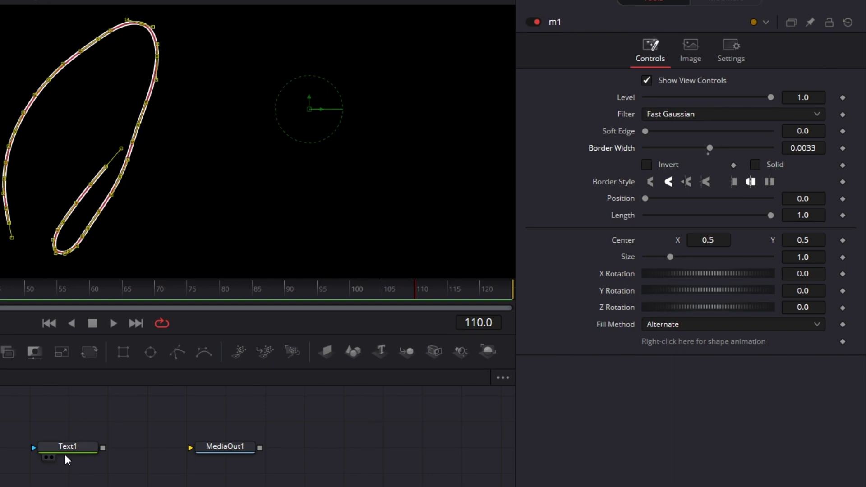
# Step: Connect m1 as the mask of Text1, viewing Text1, and set m1's border width to 0.0353
pyautogui.moveTo(191, 377); pyautogui.dragTo(250, 397)
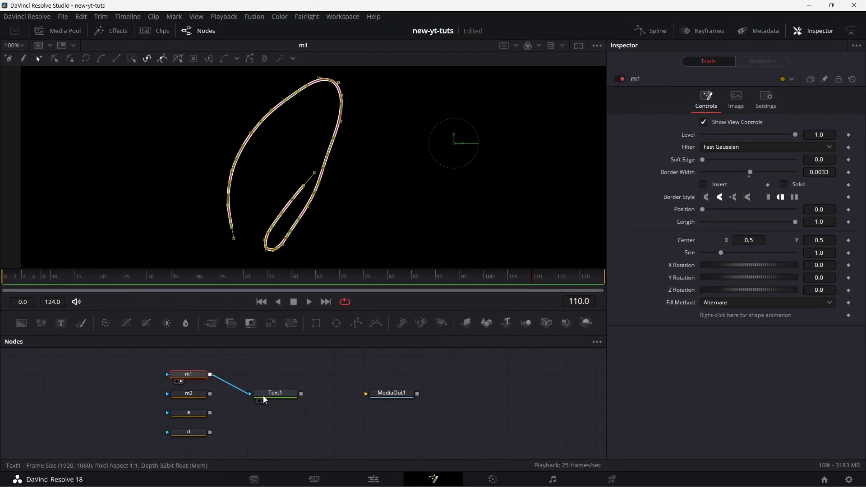
pyautogui.press('1')
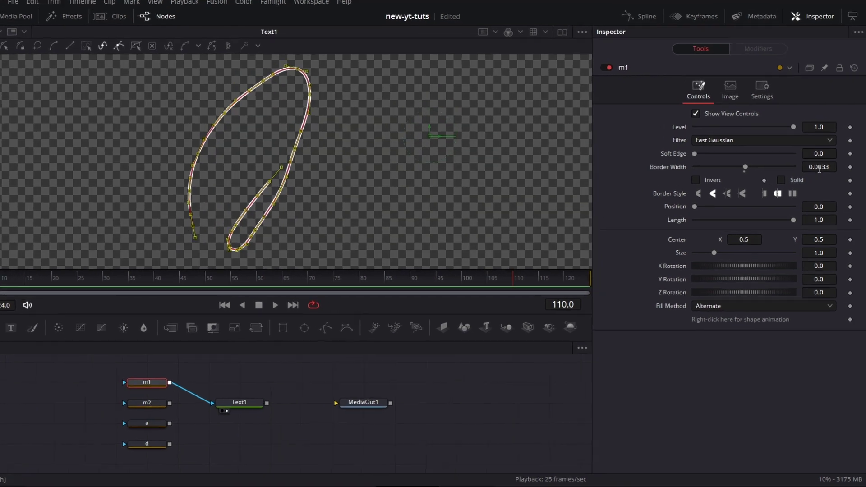
pyautogui.moveTo(819, 172); pyautogui.dragTo(833, 172)
pyautogui.moveTo(818, 144); pyautogui.dragTo(827, 144)
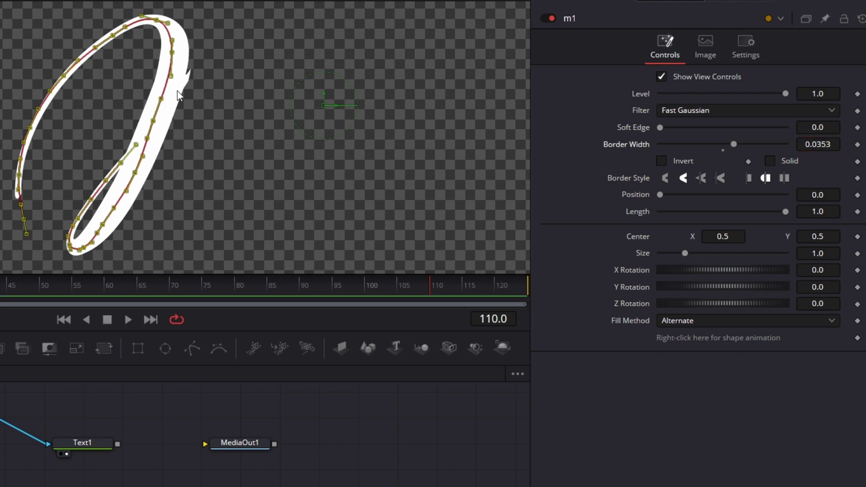
# Step: Shift the m1 point at the M's upper-right bend slightly up and left to clear the spill onto the neighbouring stroke
pyautogui.click(197, 104)
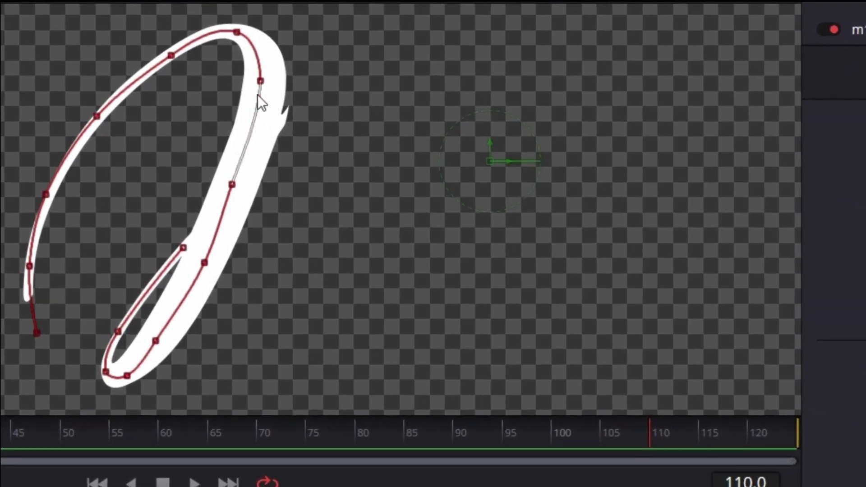
pyautogui.moveTo(260, 81); pyautogui.dragTo(259, 78)
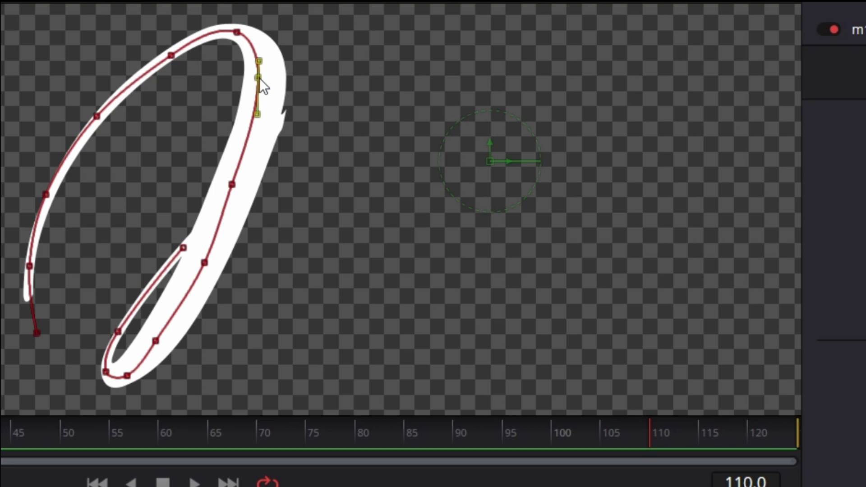
pyautogui.click(230, 182)
pyautogui.moveTo(229, 181); pyautogui.dragTo(232, 184)
pyautogui.click(258, 78)
pyautogui.moveTo(259, 77); pyautogui.dragTo(256, 76)
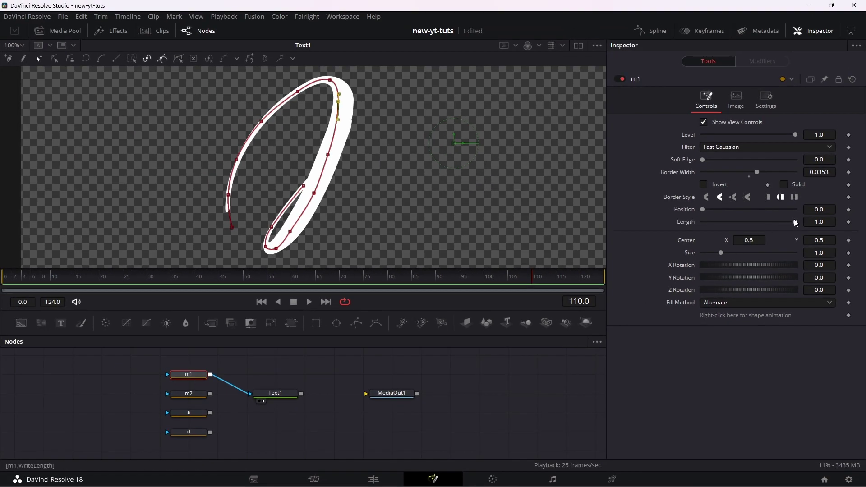
# Step: Reduce m1's length to 0.893 and move the path point on the lower part of the first stem slightly right
pyautogui.moveTo(794, 221); pyautogui.dragTo(770, 213)
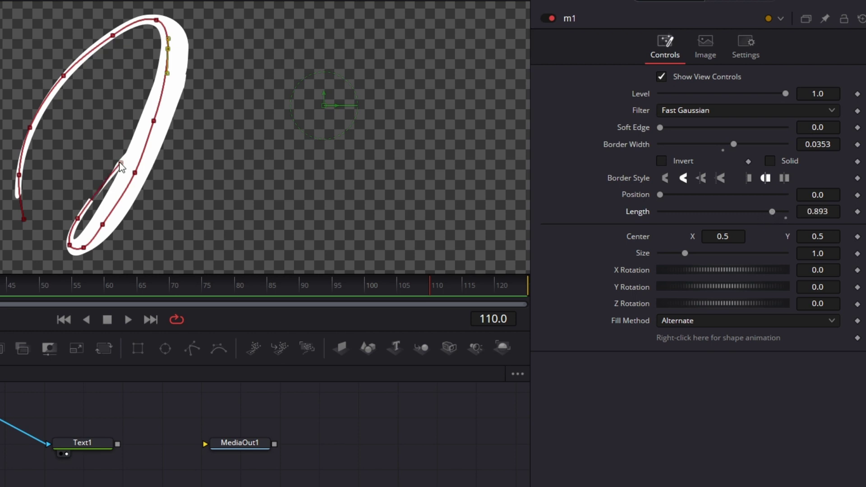
pyautogui.click(138, 172)
pyautogui.moveTo(138, 172); pyautogui.dragTo(141, 172)
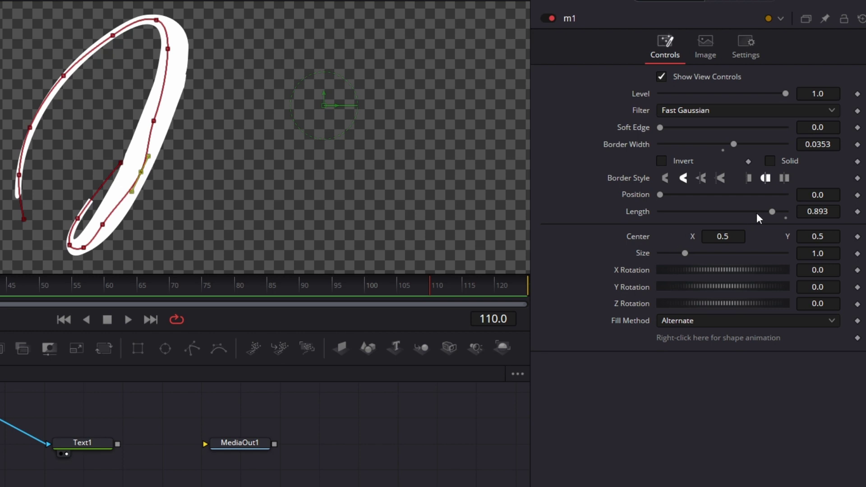
# Step: With m1's length at 0.807, move the two points near the lower loop's base outward, and reduce the length to 0.0
pyautogui.moveTo(770, 211)
pyautogui.mouseDown()
pyautogui.moveTo(785, 212)
pyautogui.moveTo(762, 212)
pyautogui.mouseUp()
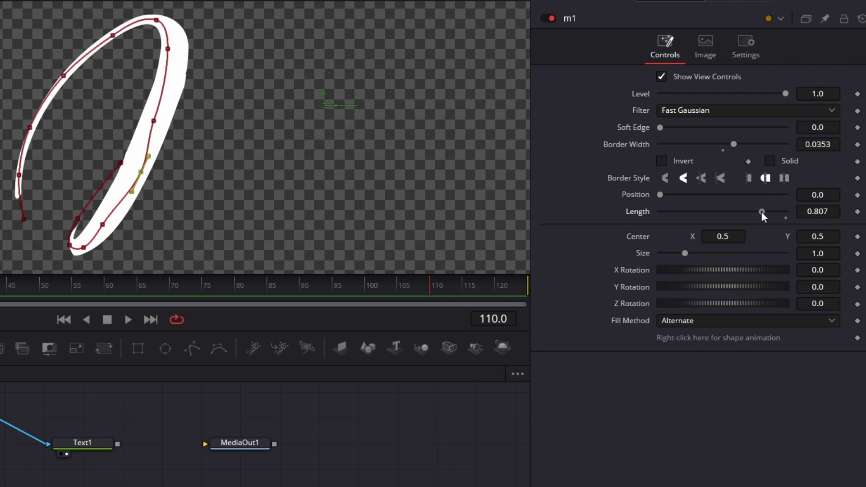
pyautogui.moveTo(103, 225); pyautogui.dragTo(87, 248)
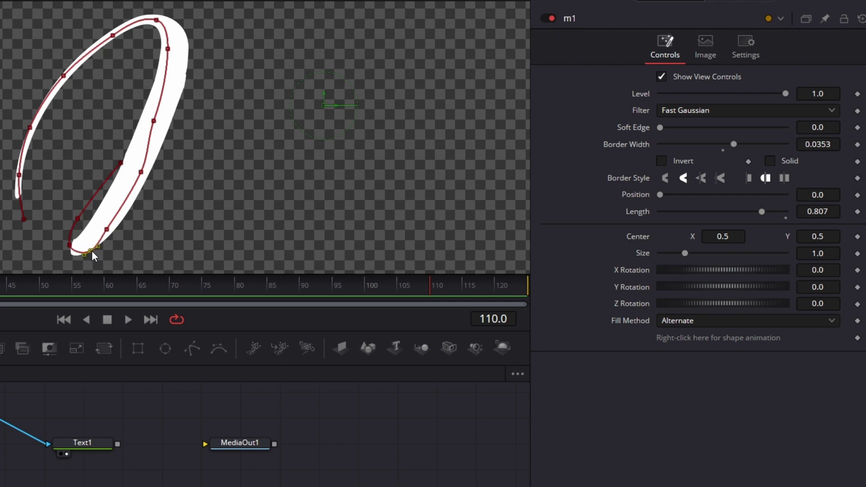
pyautogui.moveTo(765, 212); pyautogui.dragTo(661, 240)
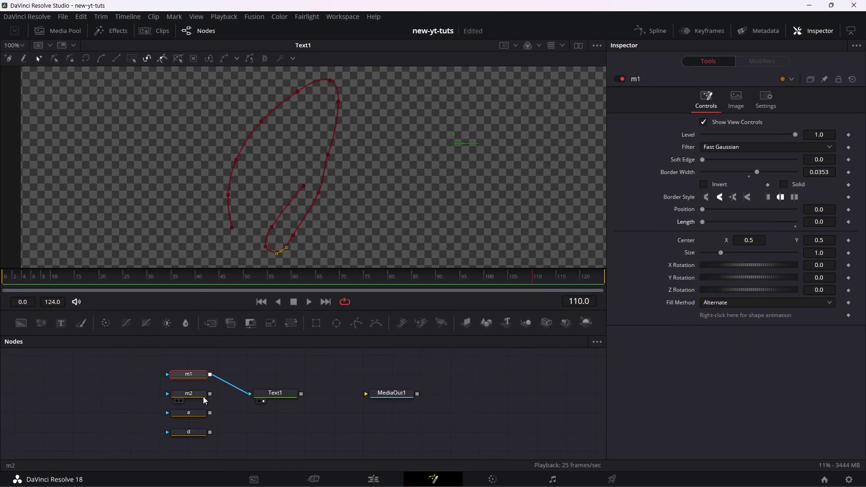
# Step: Replace m1 with m2 as the mask of Text1 and make m2's path points selectable for editing
pyautogui.moveTo(211, 394); pyautogui.dragTo(251, 395)
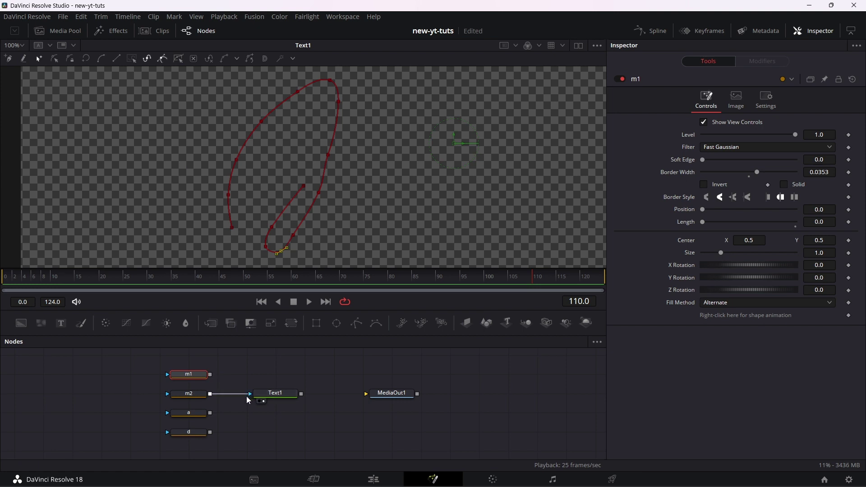
pyautogui.click(200, 398)
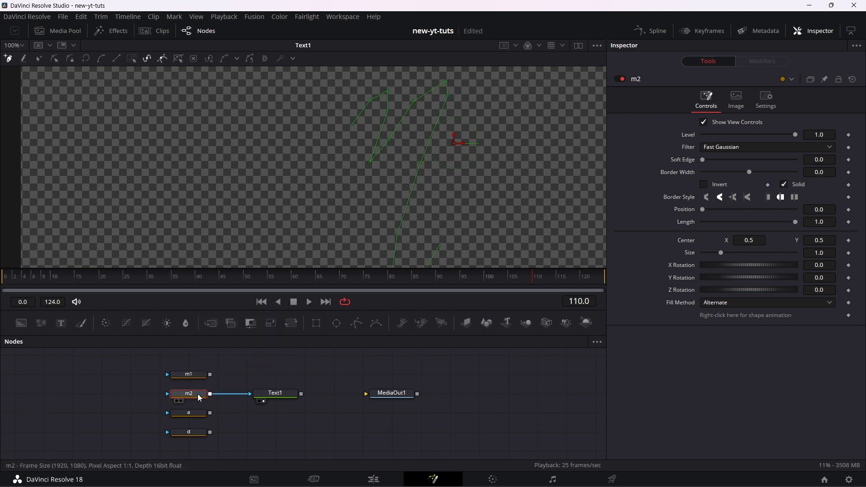
pyautogui.moveTo(451, 225); pyautogui.dragTo(427, 199)
pyautogui.click(39, 58)
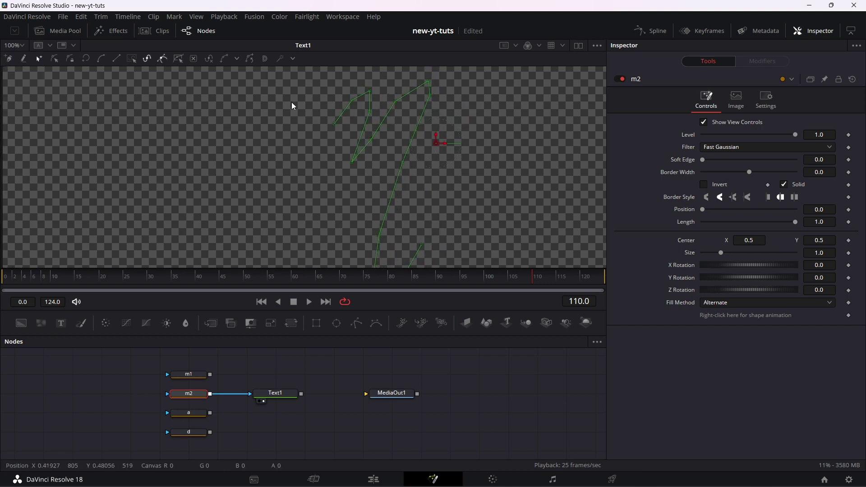
# Step: Select all of m2's path points and smooth them so the angular outline becomes curved
pyautogui.moveTo(311, 71); pyautogui.dragTo(466, 289)
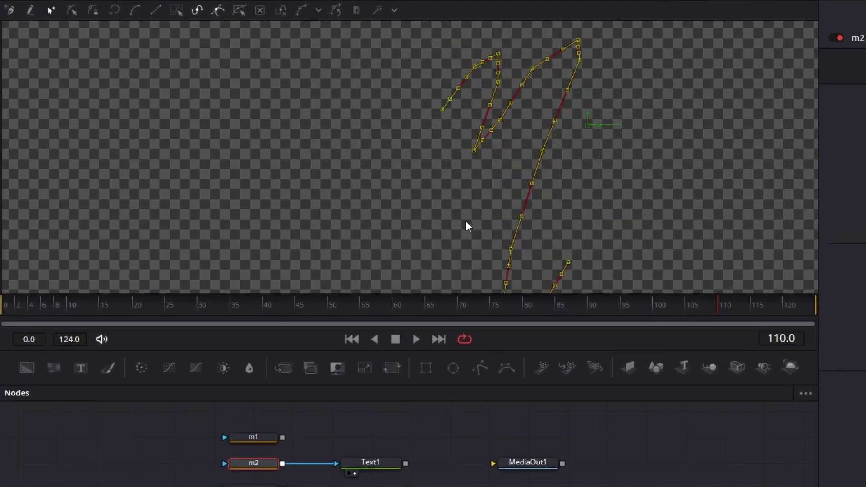
pyautogui.hotkey('shift', 's')
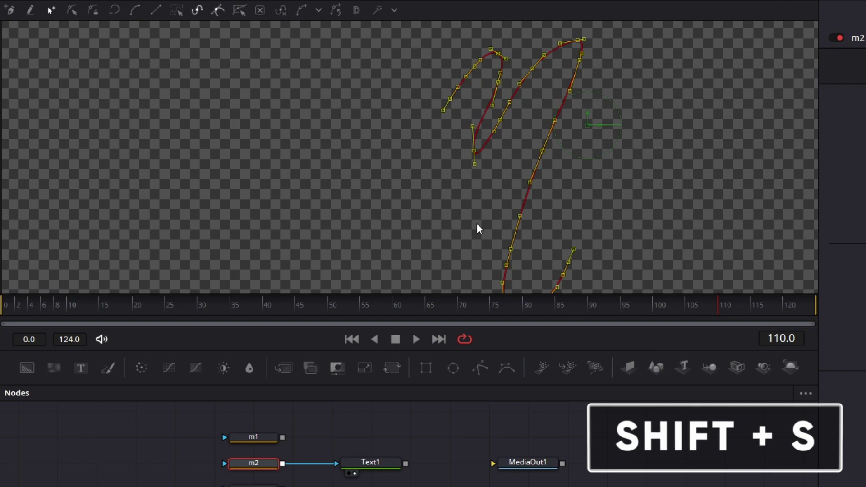
pyautogui.click(380, 468)
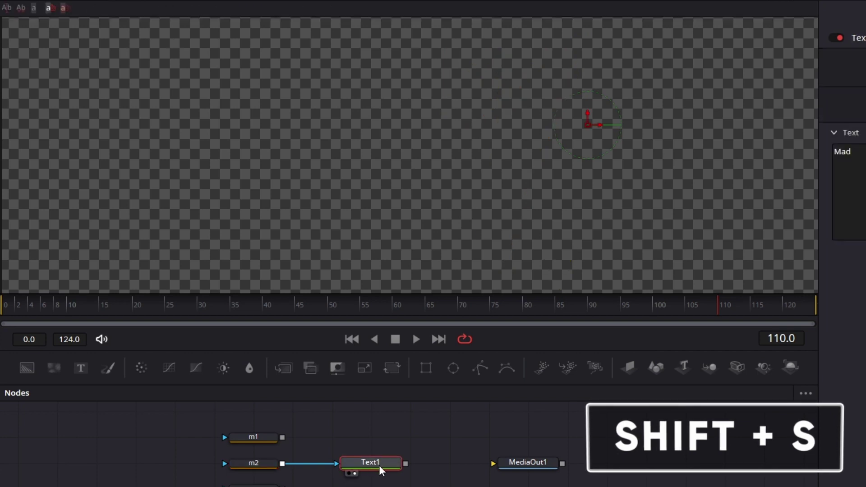
# Step: Turn off Solid on m2 and set its border width to 0.0231
pyautogui.click(254, 464)
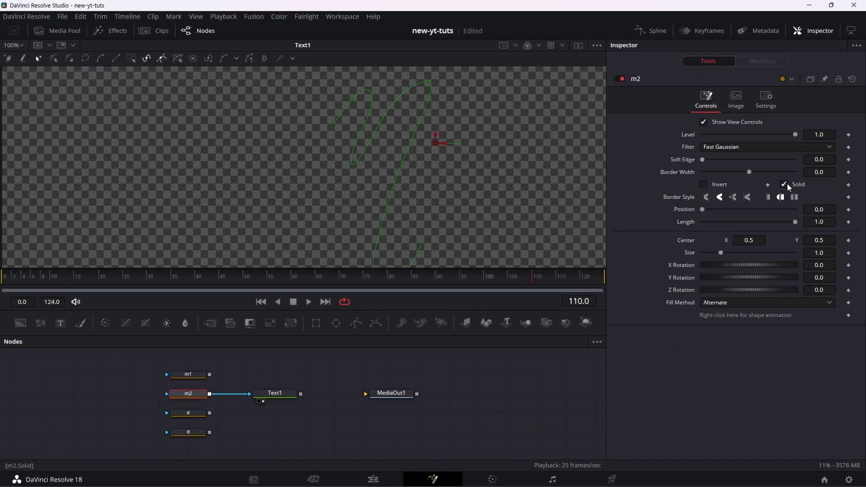
pyautogui.click(785, 184)
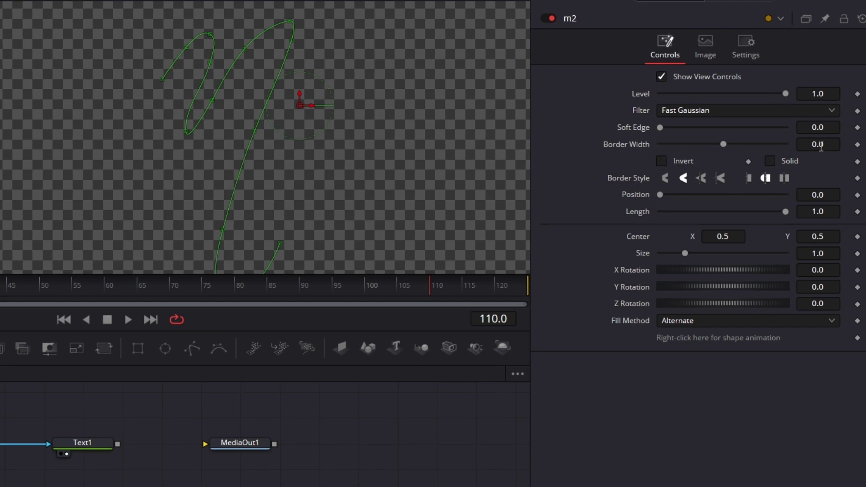
pyautogui.moveTo(821, 145); pyautogui.dragTo(844, 145)
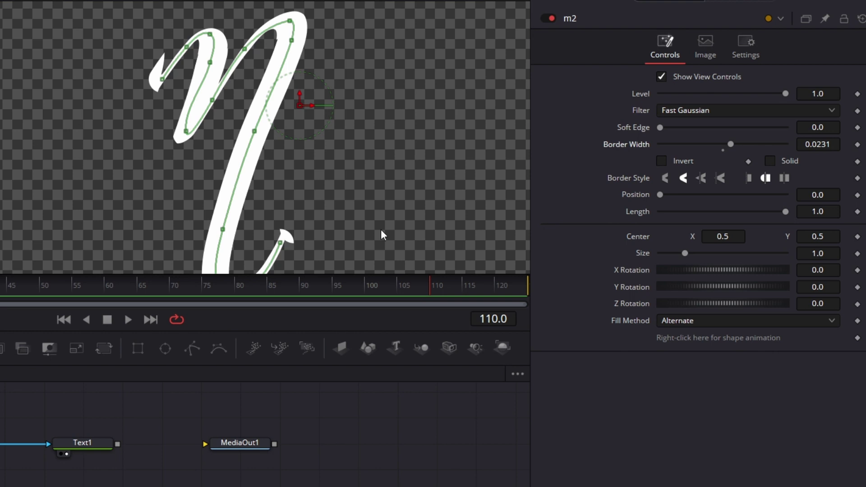
# Step: Switch m2's stroke ends to flat caps and tilt the handle of the end point at the M's lower tail
pyautogui.scroll(-3, 381, 235)
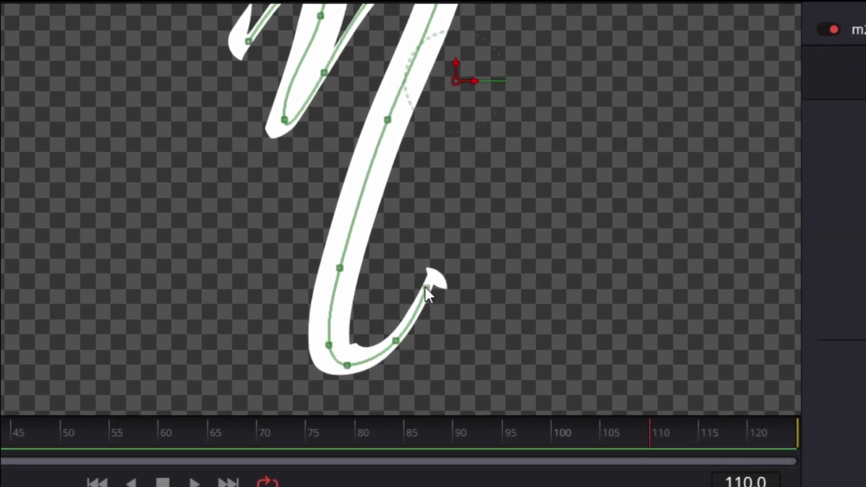
pyautogui.click(280, 189)
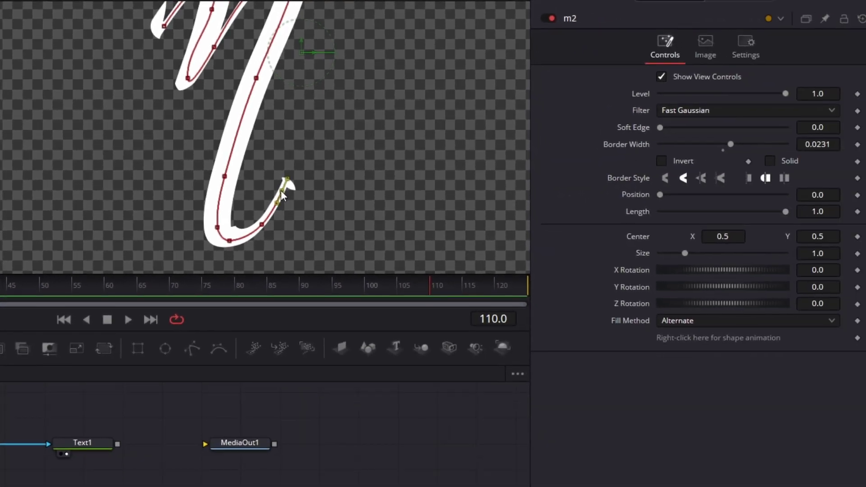
pyautogui.click(749, 178)
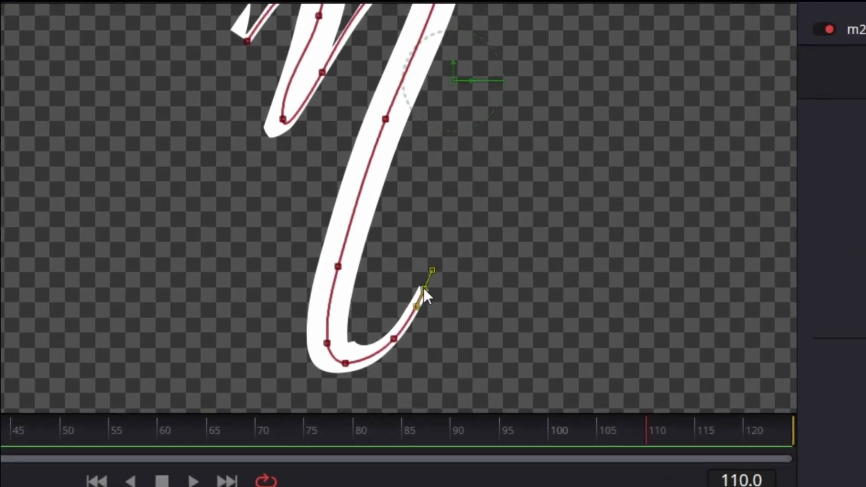
pyautogui.moveTo(281, 197); pyautogui.dragTo(289, 178)
pyautogui.moveTo(437, 271)
pyautogui.mouseDown()
pyautogui.moveTo(428, 279)
pyautogui.moveTo(437, 258)
pyautogui.moveTo(446, 263)
pyautogui.mouseUp()
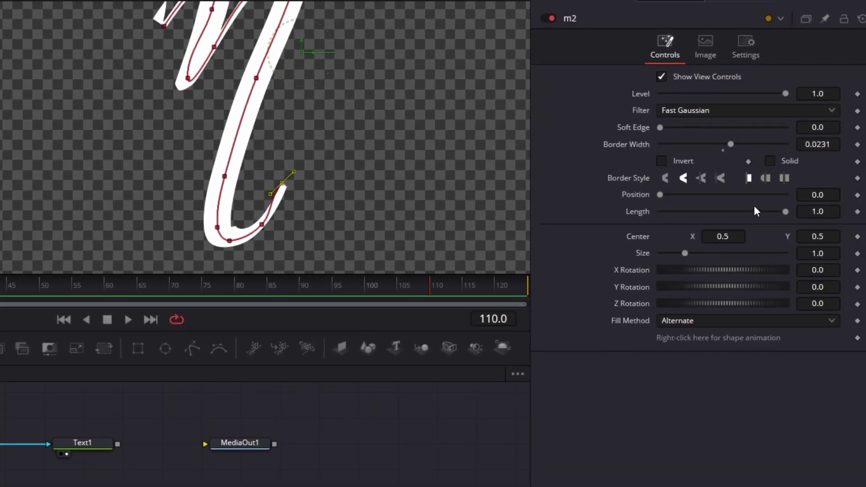
# Step: Reduce m2's length to 0.914, adjust the path point at the bottom of the last stem, and shorten the length to 0.857
pyautogui.moveTo(783, 215)
pyautogui.mouseDown()
pyautogui.moveTo(768, 214)
pyautogui.moveTo(776, 214)
pyautogui.mouseUp()
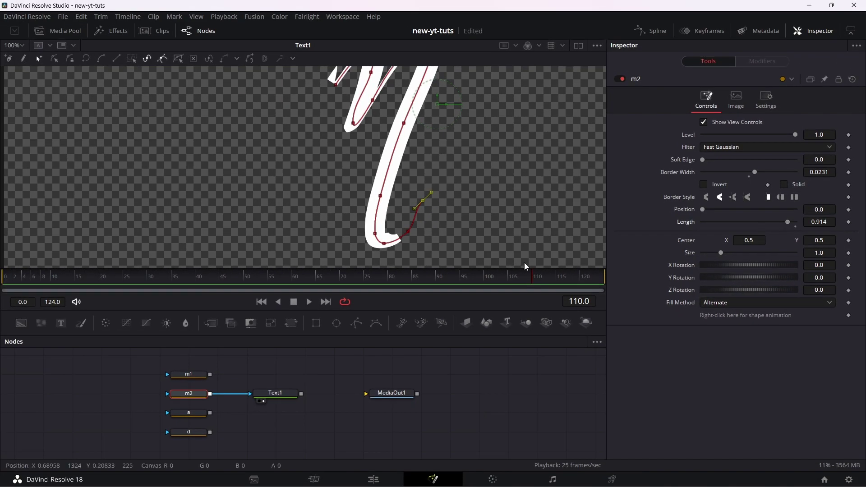
pyautogui.click(378, 235)
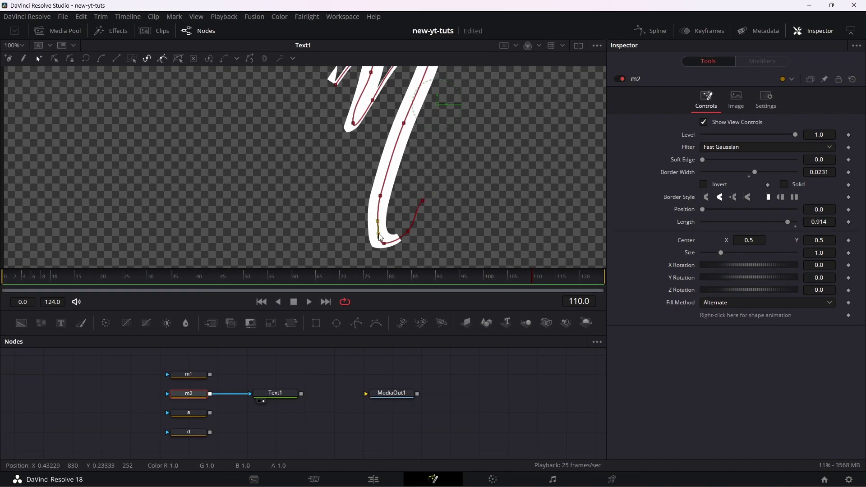
pyautogui.moveTo(379, 227)
pyautogui.mouseDown()
pyautogui.moveTo(384, 244)
pyautogui.moveTo(372, 227)
pyautogui.mouseUp()
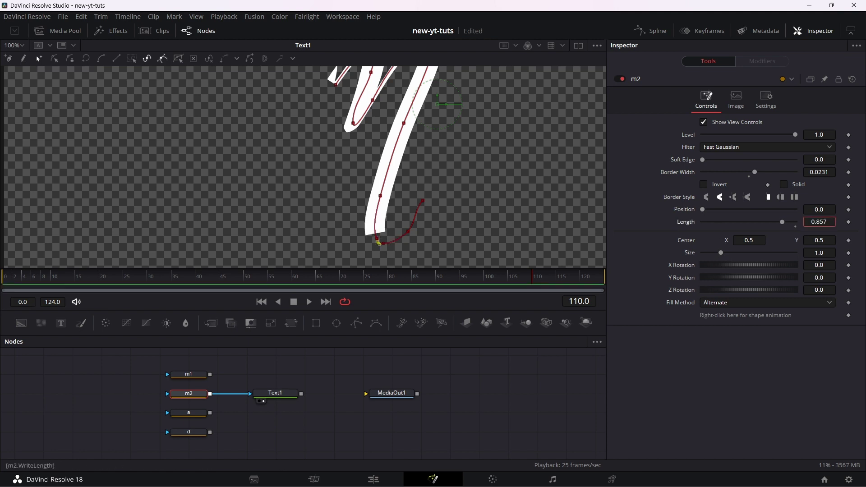
# Step: With m2's length reduced to 0.469, reposition the path points around the M's upper-right bend
pyautogui.moveTo(819, 221); pyautogui.dragTo(807, 221)
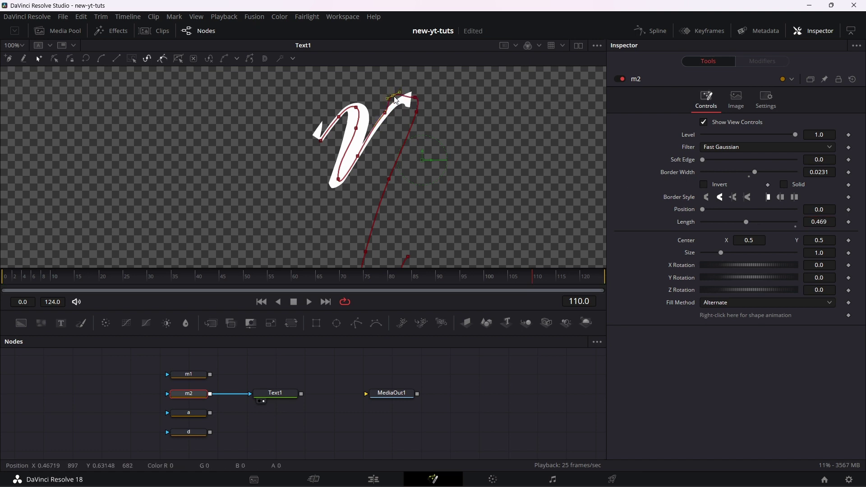
pyautogui.moveTo(385, 116); pyautogui.dragTo(417, 90)
pyautogui.moveTo(819, 221); pyautogui.dragTo(828, 221)
# Step: Set m2's border width to 0.0355 and adjust the path point on the thin upstroke between the M's two bends
pyautogui.moveTo(820, 174); pyautogui.dragTo(825, 174)
pyautogui.moveTo(756, 223)
pyautogui.mouseDown()
pyautogui.moveTo(791, 224)
pyautogui.moveTo(781, 223)
pyautogui.mouseUp()
pyautogui.moveTo(355, 156); pyautogui.dragTo(356, 188)
# Step: Reduce m2's length to 0.091 and shift the path points at the beginning of the M's first upstroke to cover the stroke
pyautogui.moveTo(781, 223)
pyautogui.mouseDown()
pyautogui.moveTo(796, 224)
pyautogui.moveTo(712, 223)
pyautogui.mouseUp()
pyautogui.click(382, 122)
pyautogui.click(330, 129)
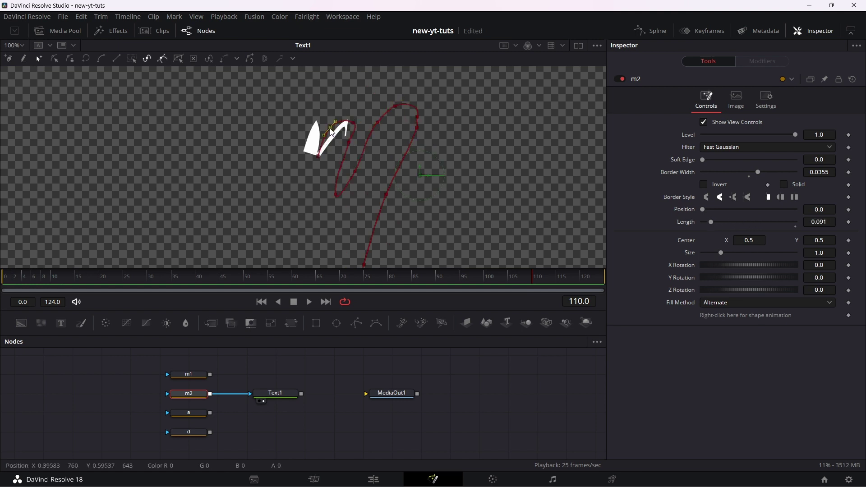
pyautogui.click(319, 156)
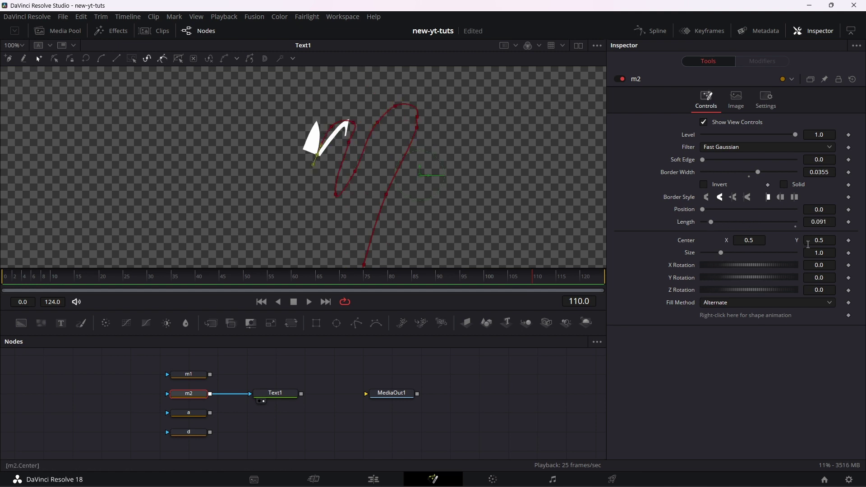
pyautogui.click(334, 122)
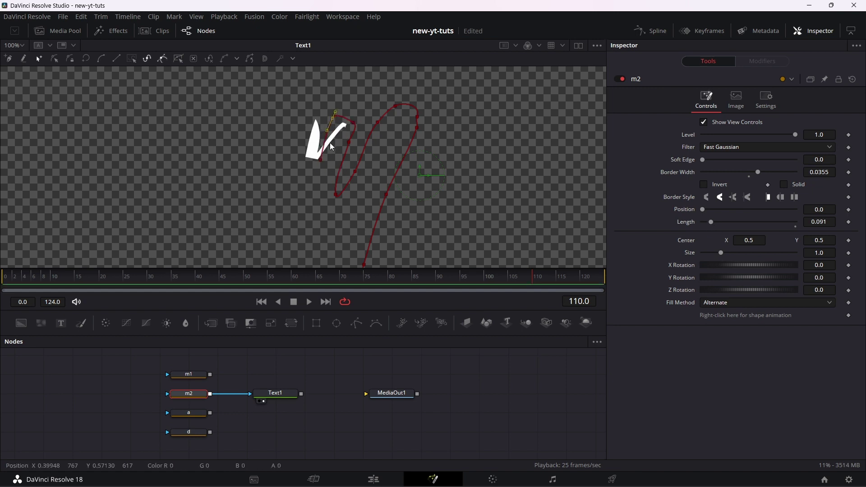
pyautogui.moveTo(320, 160); pyautogui.dragTo(316, 162)
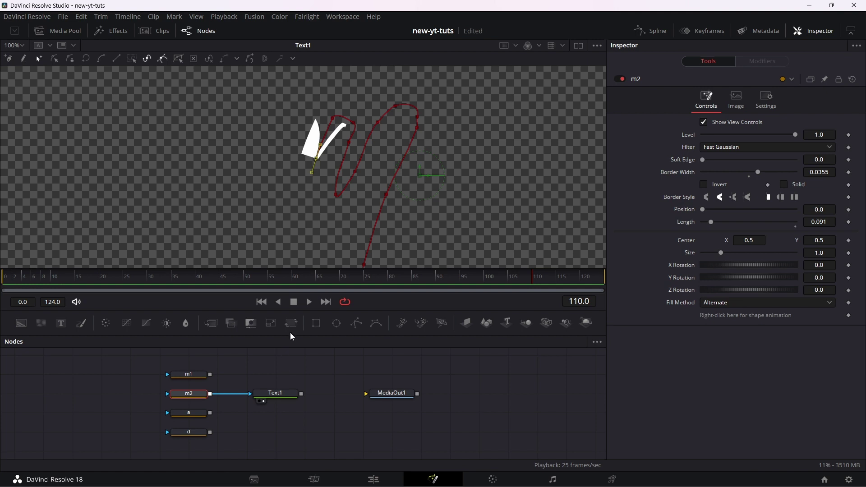
# Step: Move Text1 further right and insert a new Polygon mask on the connection between m2 and Text1
pyautogui.moveTo(265, 394); pyautogui.dragTo(294, 394)
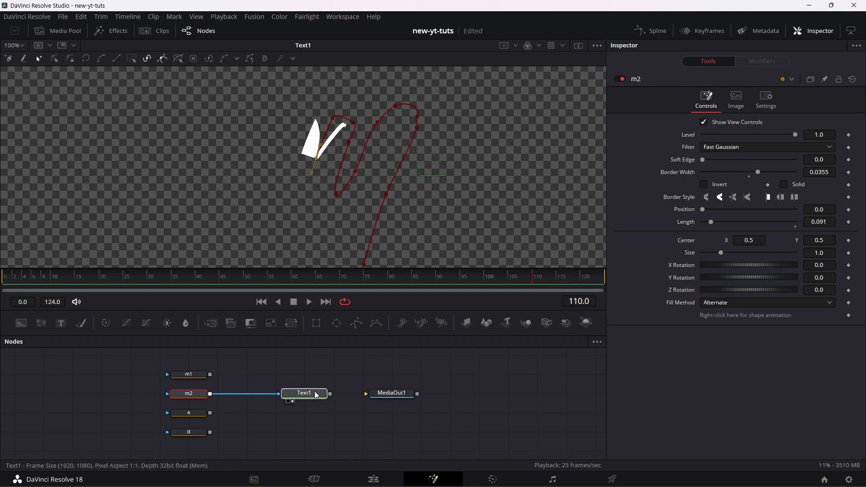
pyautogui.click(352, 326)
pyautogui.moveTo(305, 379); pyautogui.dragTo(254, 404)
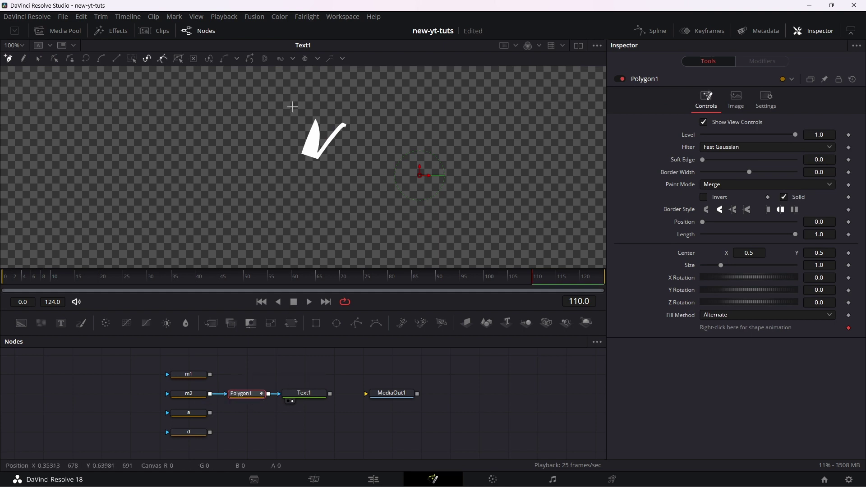
# Step: Draw a closed polygon around the spill left of the M's first upstroke and set its paint mode to Subtract
pyautogui.click(299, 105)
pyautogui.click(319, 134)
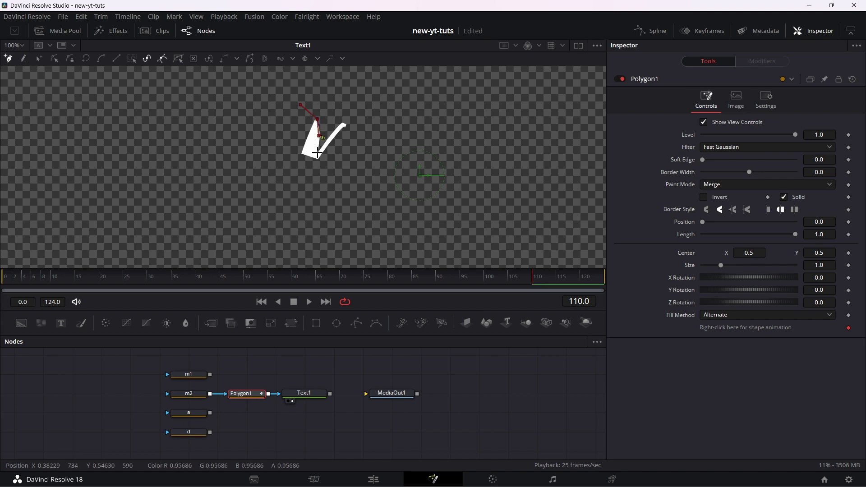
pyautogui.click(319, 151)
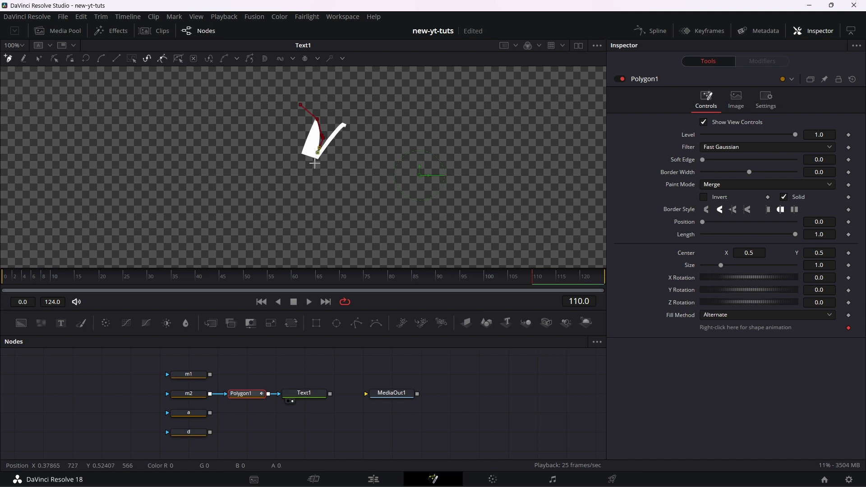
pyautogui.click(303, 176)
pyautogui.click(293, 165)
pyautogui.click(301, 107)
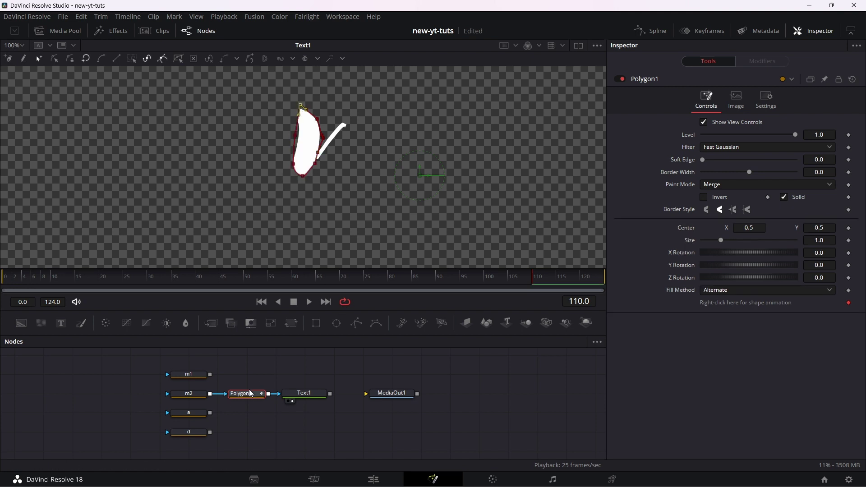
pyautogui.click(735, 184)
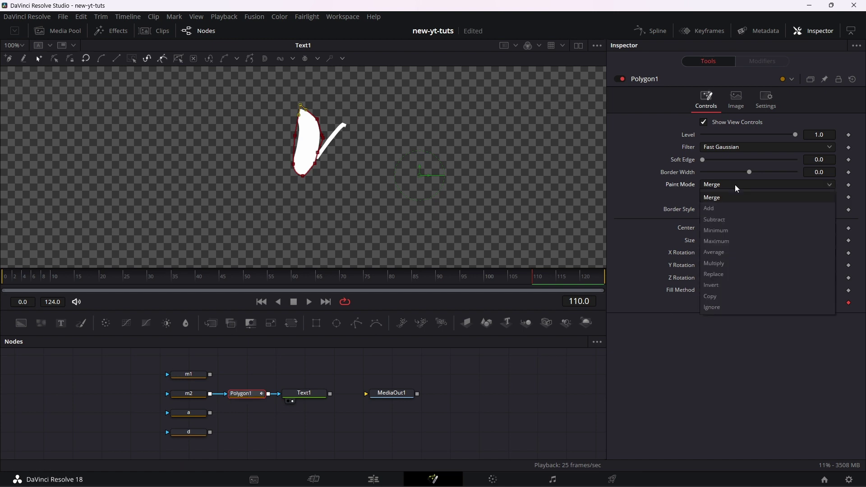
pyautogui.click(724, 221)
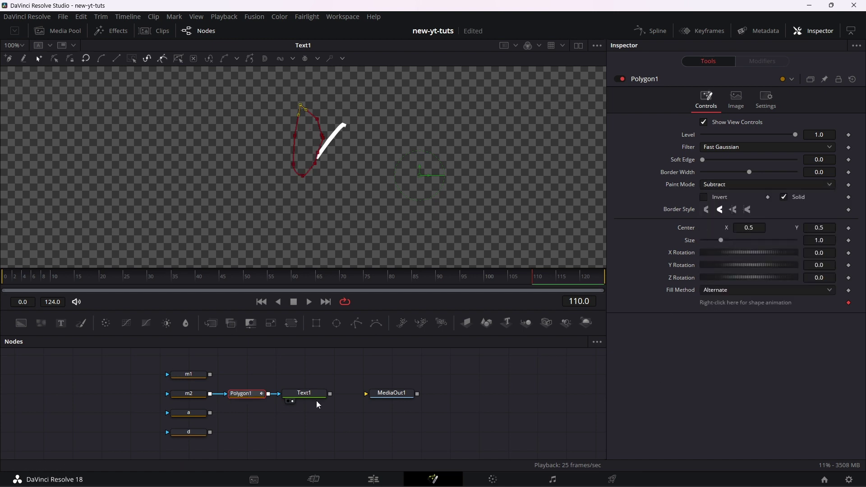
# Step: Set m2's length to 1.0 to check the whole stroke with the spill cut out
pyautogui.click(303, 393)
pyautogui.click(189, 394)
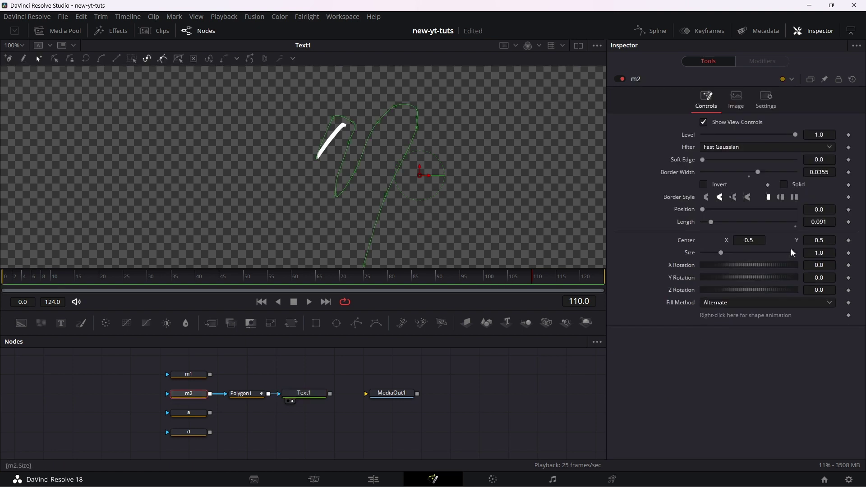
pyautogui.moveTo(710, 222)
pyautogui.mouseDown()
pyautogui.moveTo(685, 222)
pyautogui.moveTo(785, 249)
pyautogui.mouseUp()
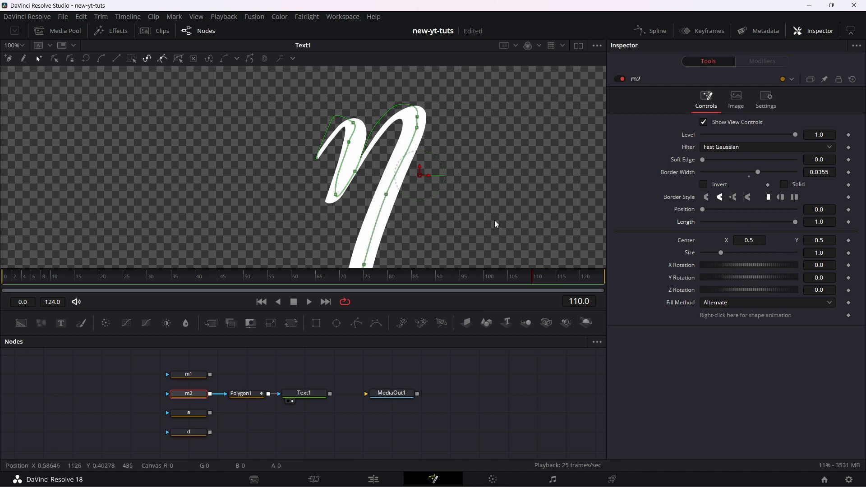
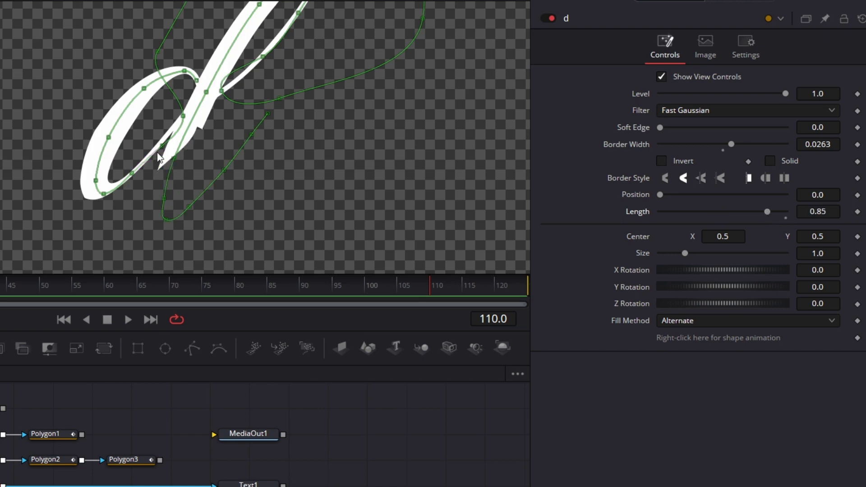
# Step: Move d's path points beside the stem and at the bowl's upper joint clear of neighbouring strokes, and reduce d's length to its minimum
pyautogui.moveTo(221, 91)
pyautogui.mouseDown()
pyautogui.moveTo(223, 120)
pyautogui.moveTo(252, 132)
pyautogui.moveTo(244, 138)
pyautogui.mouseUp()
pyautogui.moveTo(197, 81); pyautogui.dragTo(193, 84)
pyautogui.moveTo(761, 212); pyautogui.dragTo(659, 229)
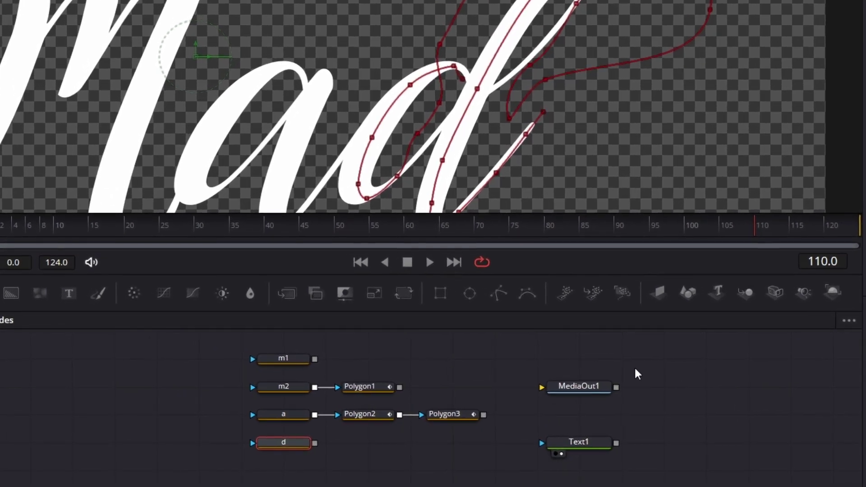
# Step: Move MediaOut1 and Text1 further right, and add a Merge with Polygon1 as background and m1 as foreground
pyautogui.moveTo(660, 357); pyautogui.dragTo(713, 456)
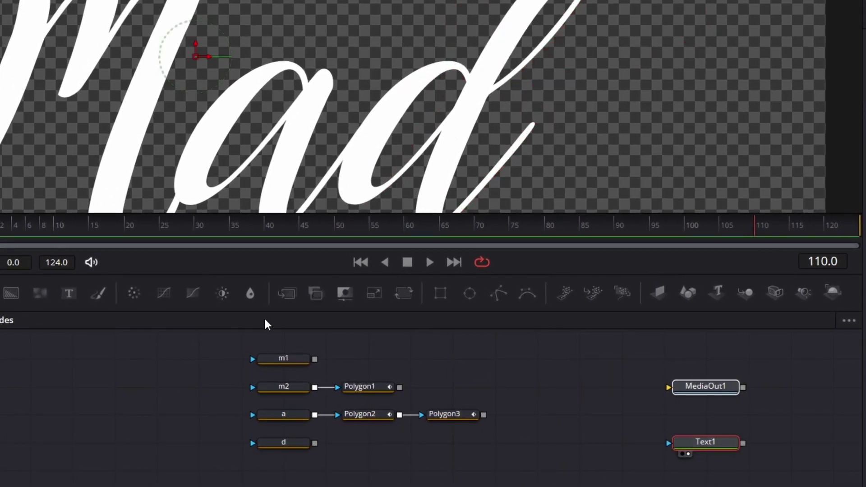
pyautogui.moveTo(287, 293); pyautogui.dragTo(549, 388)
pyautogui.moveTo(315, 359); pyautogui.dragTo(541, 391)
pyautogui.moveTo(400, 398); pyautogui.dragTo(542, 391)
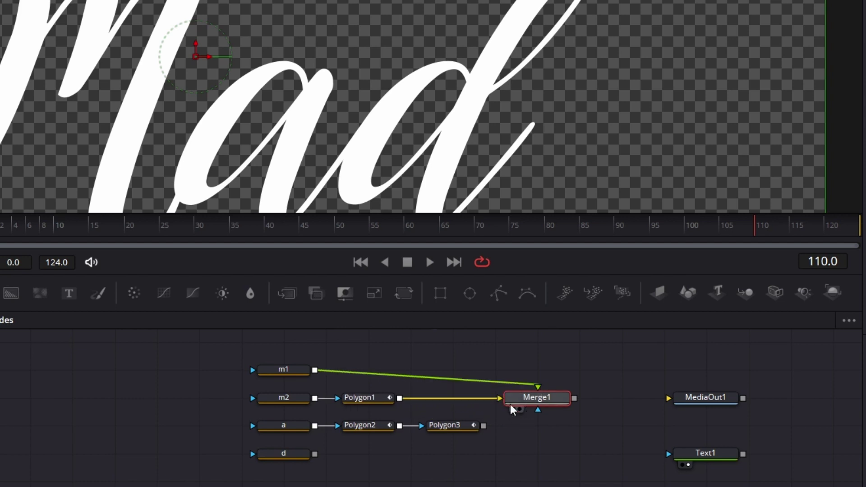
# Step: Add a second Merge with Merge1's output as foreground and Polygon3 as background
pyautogui.moveTo(316, 293); pyautogui.dragTo(545, 434)
pyautogui.moveTo(574, 398); pyautogui.dragTo(567, 453)
pyautogui.moveTo(483, 425); pyautogui.dragTo(523, 429)
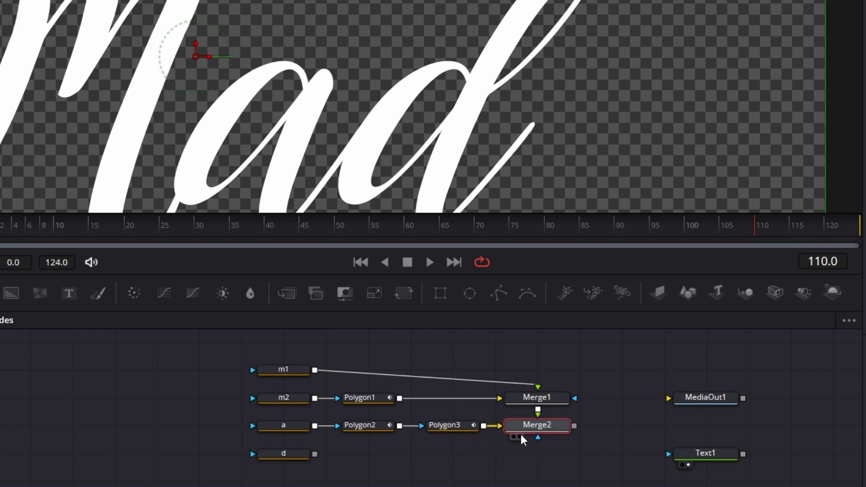
# Step: Add a third Merge with d as background and Merge2 as foreground, and connect its output to Text1's mask input
pyautogui.moveTo(287, 293); pyautogui.dragTo(530, 465)
pyautogui.moveTo(314, 455); pyautogui.dragTo(500, 454)
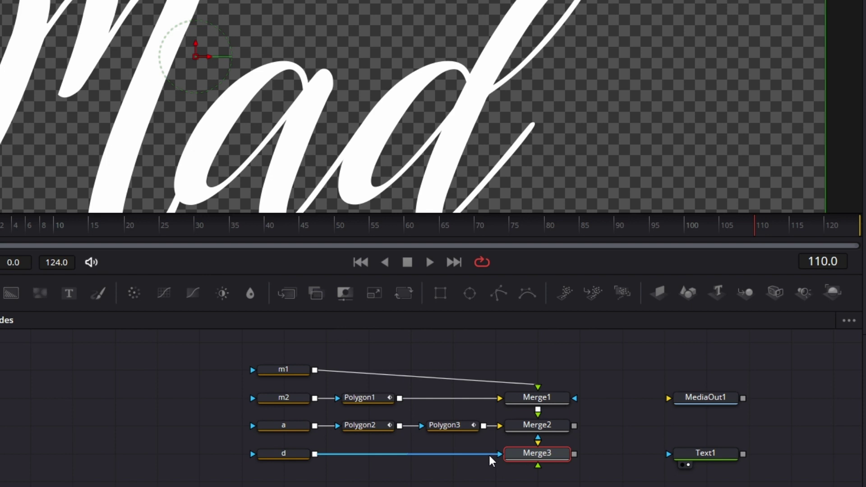
pyautogui.moveTo(491, 460); pyautogui.dragTo(537, 486)
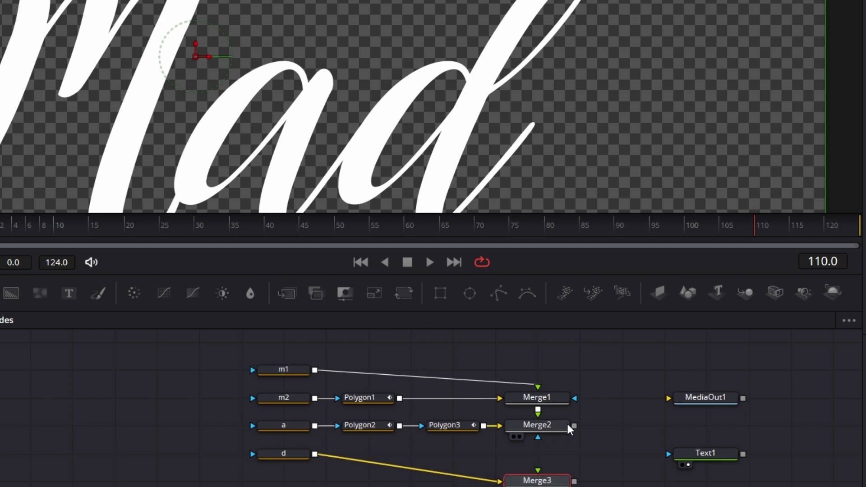
pyautogui.moveTo(575, 426); pyautogui.dragTo(680, 460)
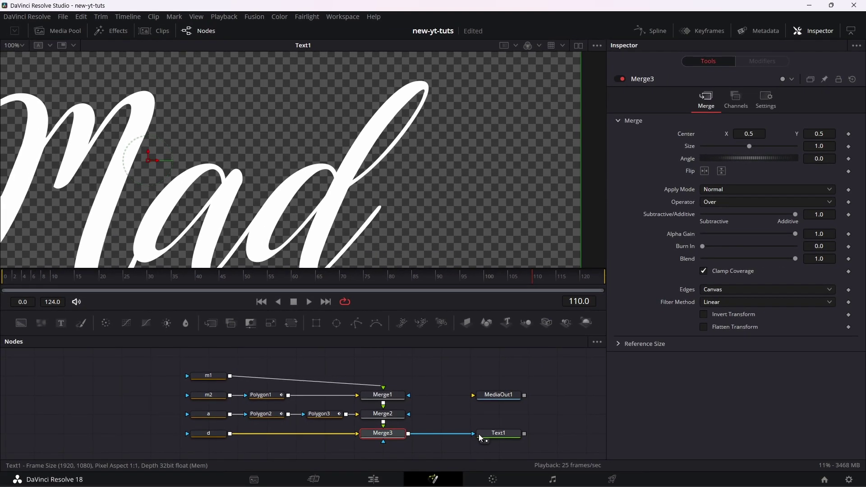
# Step: Move Text1 closer to Merge3, and keyframe m1's length of 0 at frame 110
pyautogui.moveTo(504, 434); pyautogui.dragTo(478, 438)
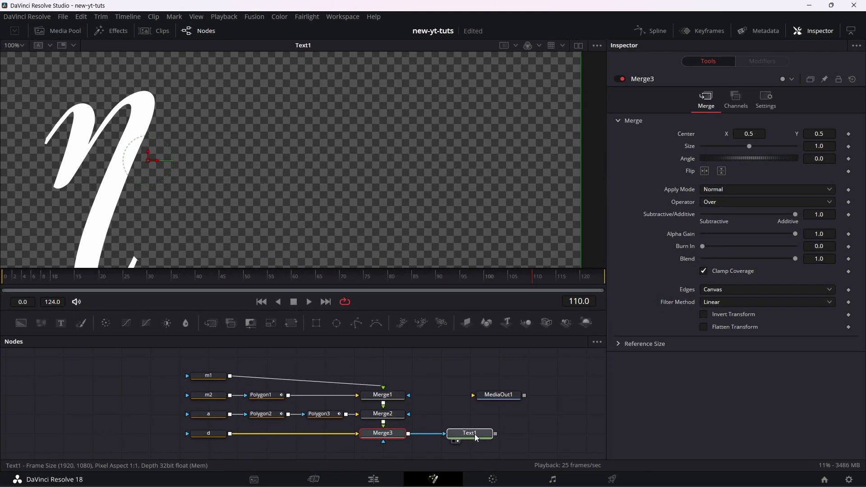
pyautogui.click(468, 438)
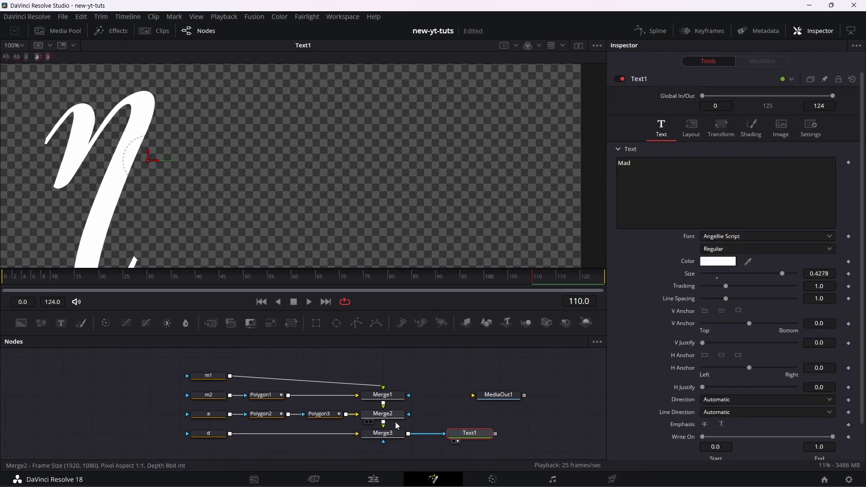
pyautogui.click(212, 377)
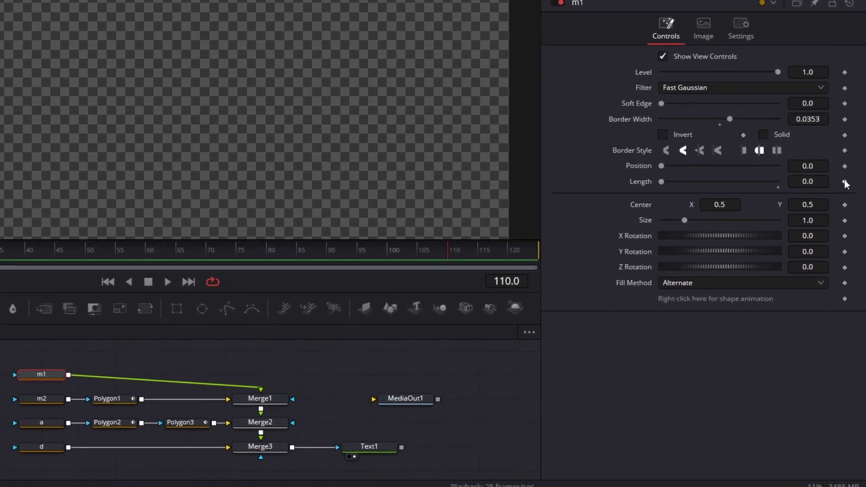
pyautogui.click(845, 182)
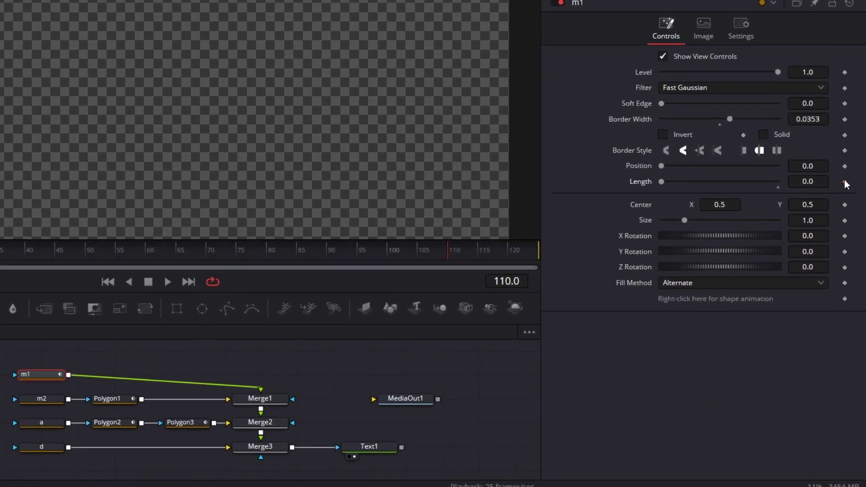
# Step: Set m2's length to 0 and keyframe it at frame 110
pyautogui.click(45, 400)
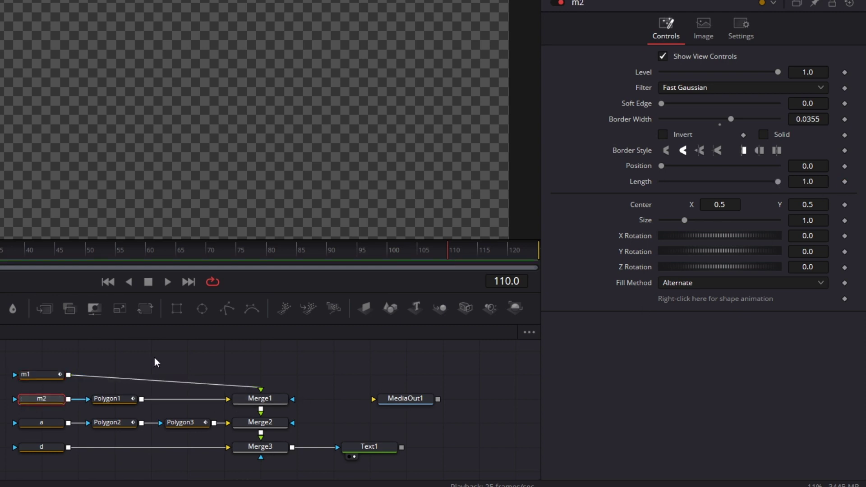
pyautogui.moveTo(777, 181); pyautogui.dragTo(659, 183)
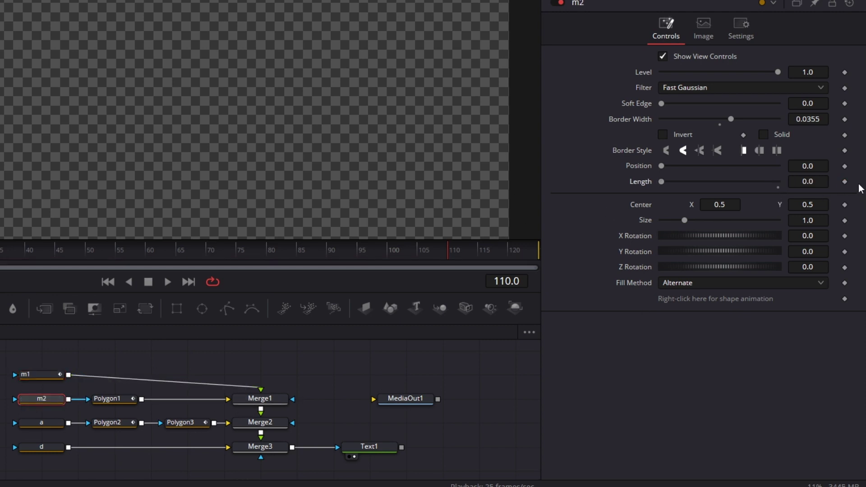
pyautogui.click(845, 181)
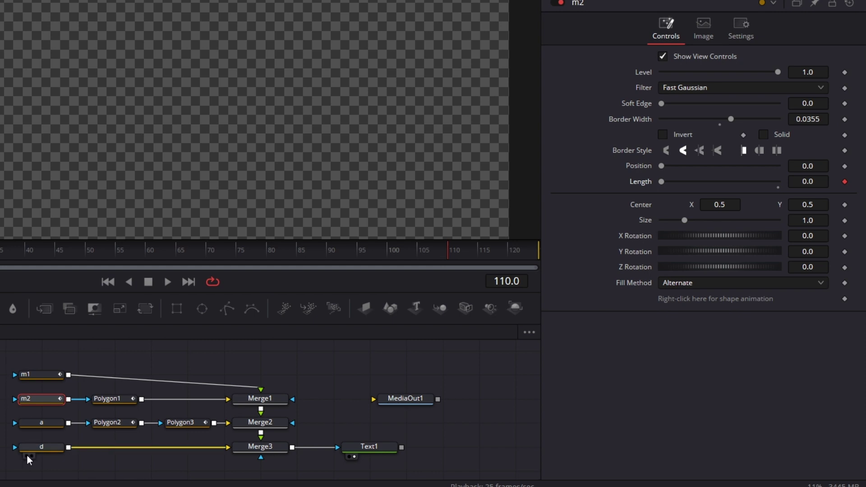
# Step: Keyframe the zero length of masks a and d at frame 110
pyautogui.click(46, 423)
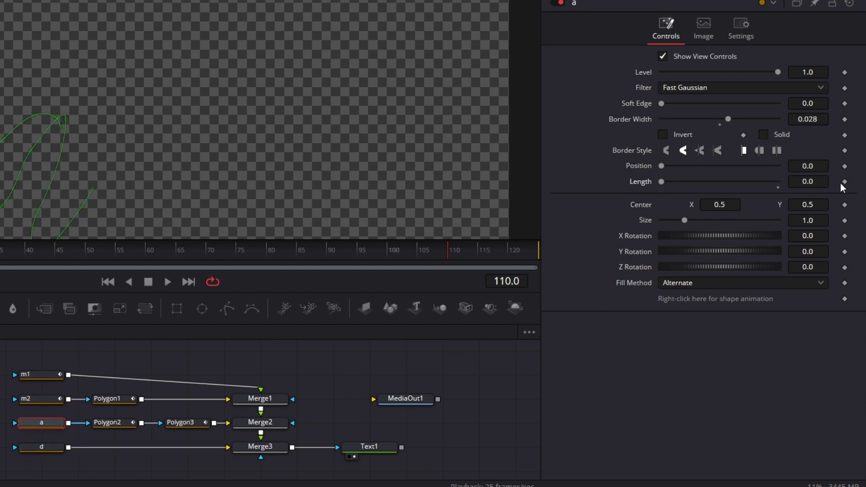
pyautogui.click(45, 447)
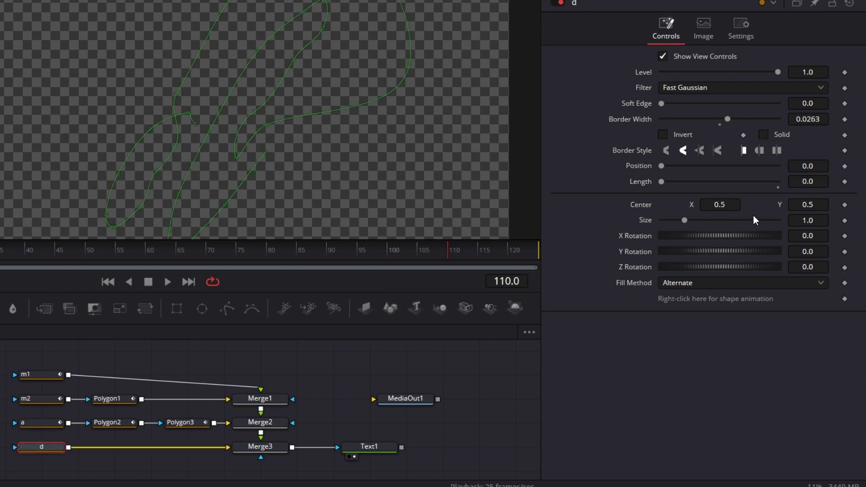
pyautogui.click(845, 182)
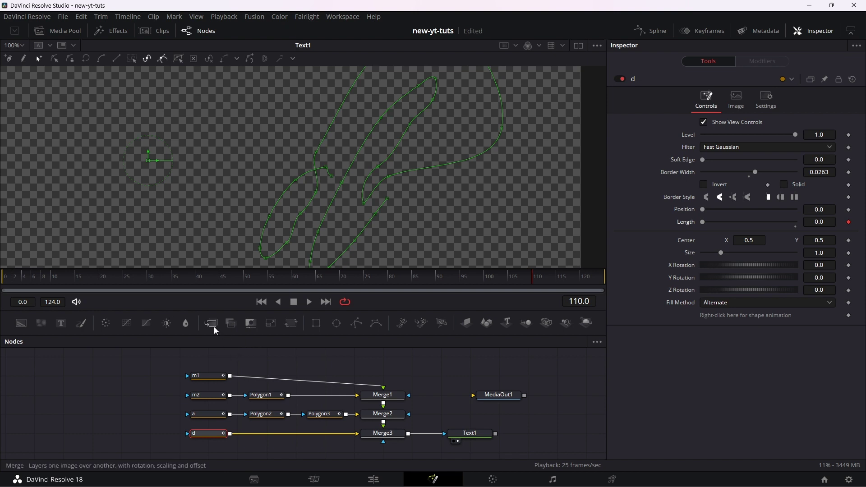
# Step: At frame 25, set the length of masks d, a, m2 and m1 to 1.0
pyautogui.click(124, 275)
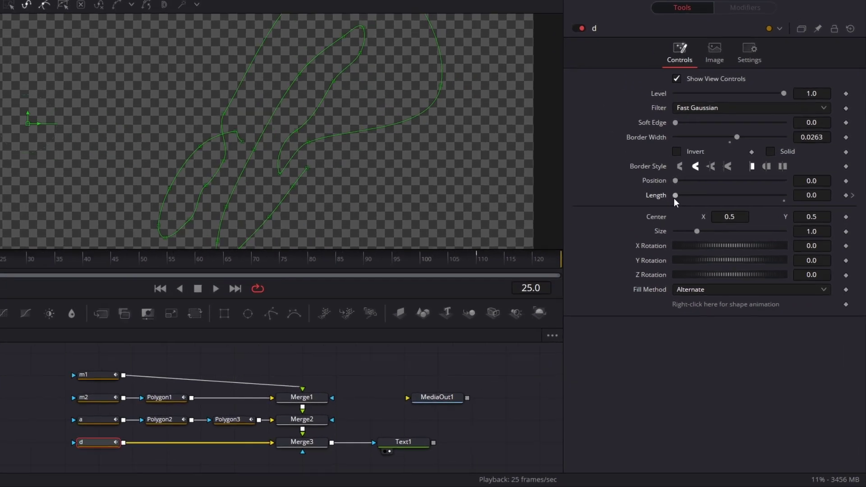
pyautogui.moveTo(699, 222); pyautogui.dragTo(795, 222)
pyautogui.click(44, 424)
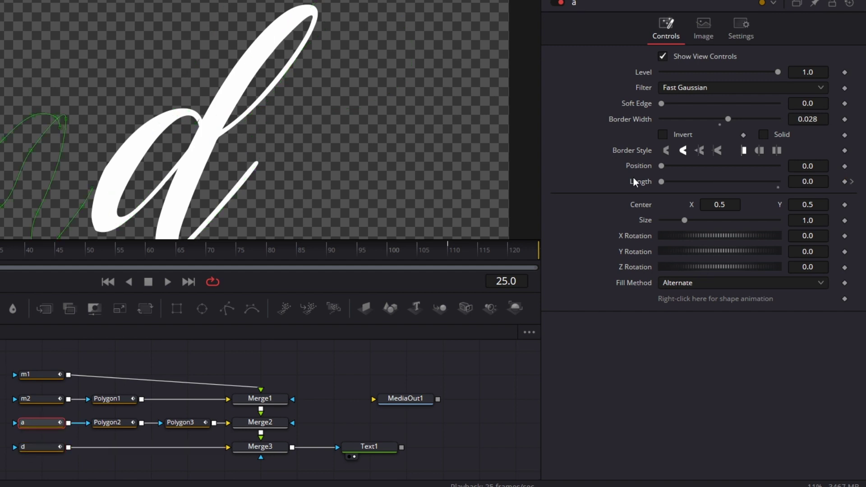
pyautogui.moveTo(662, 182); pyautogui.dragTo(780, 181)
pyautogui.click(42, 404)
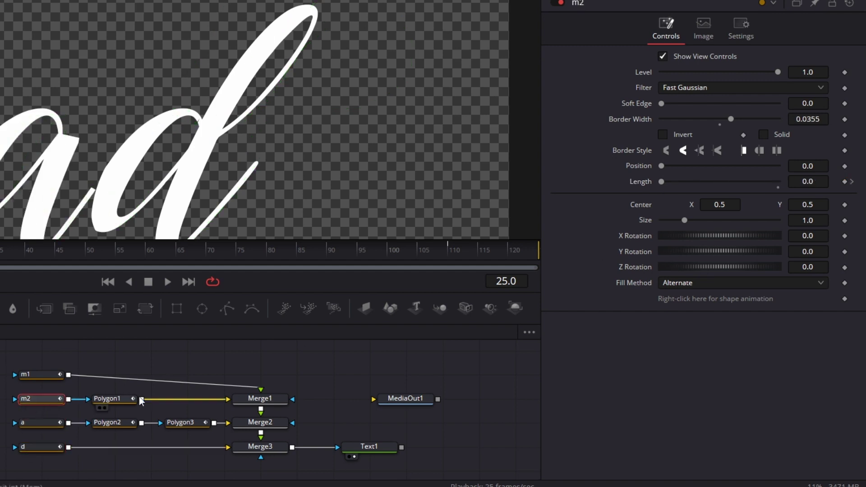
pyautogui.moveTo(662, 182); pyautogui.dragTo(860, 181)
pyautogui.click(34, 375)
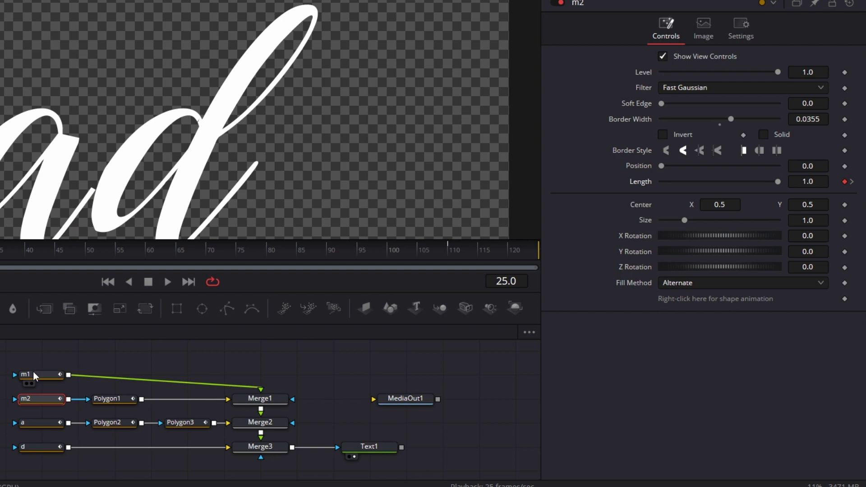
pyautogui.moveTo(662, 181); pyautogui.dragTo(842, 181)
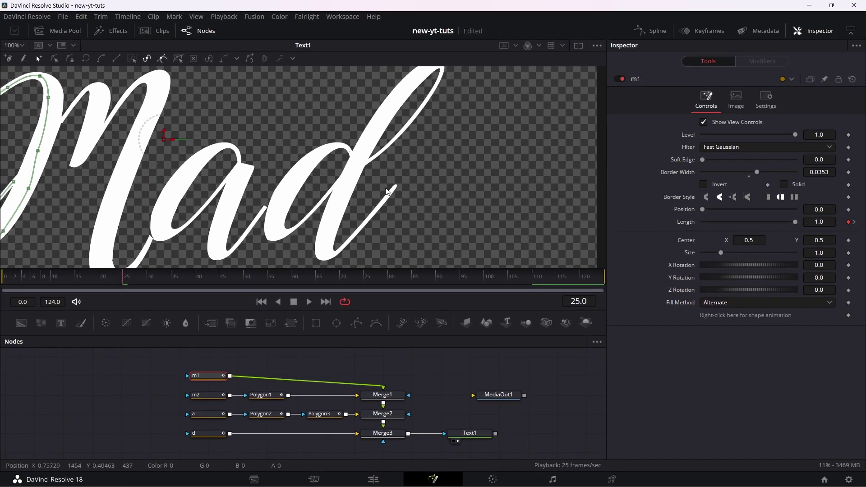
# Step: Fit the viewer to the whole frame and play back the length animation
pyautogui.click(21, 46)
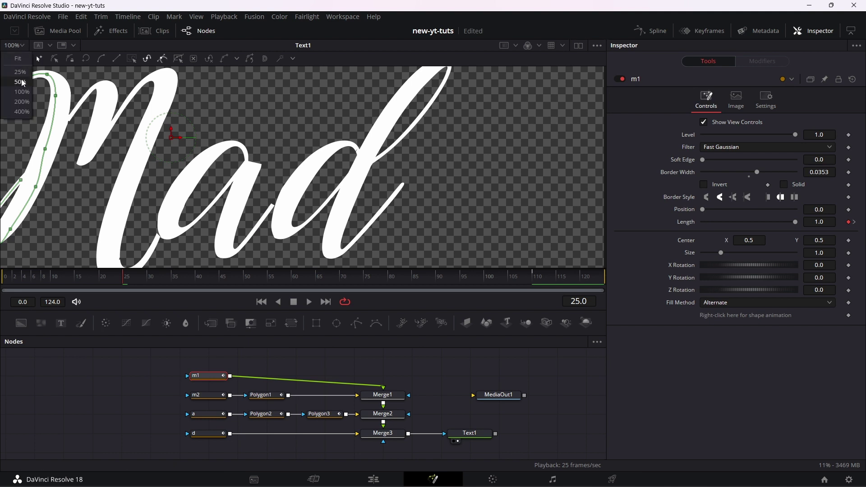
pyautogui.click(25, 60)
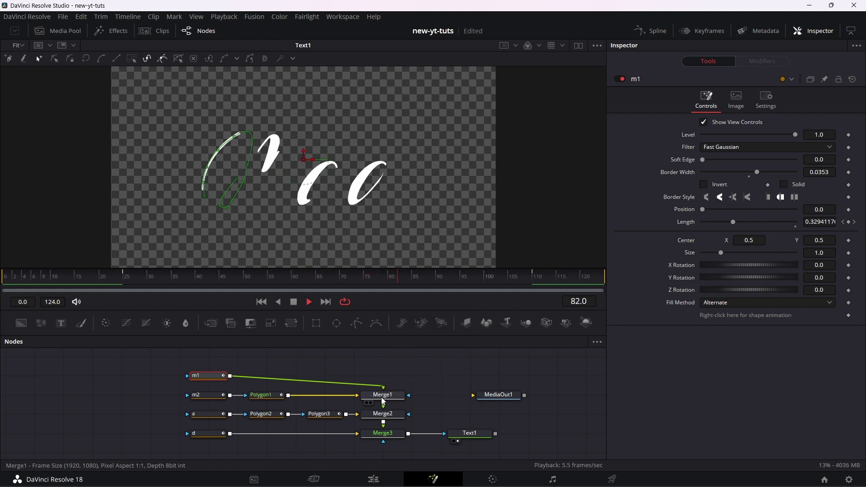
pyautogui.press('space')
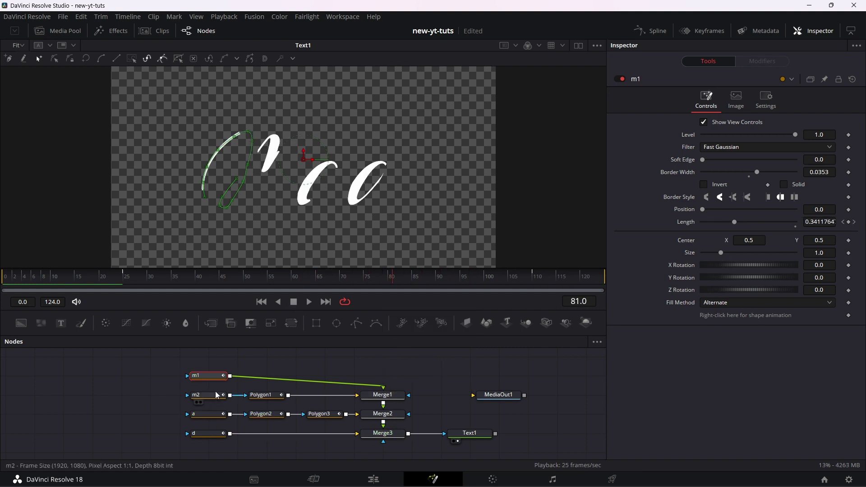
pyautogui.click(842, 222)
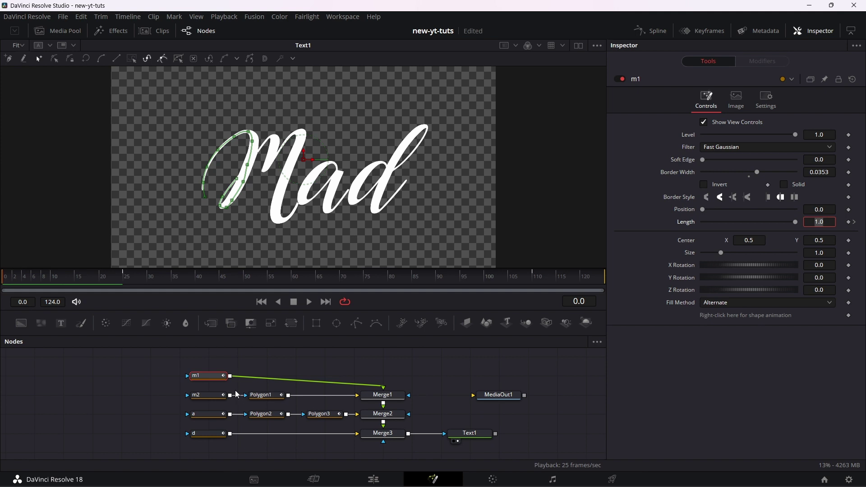
# Step: Select the four masks m1, m2, a and d, and show all their Length curves fitted in the Spline editor
pyautogui.moveTo(221, 356); pyautogui.dragTo(205, 442)
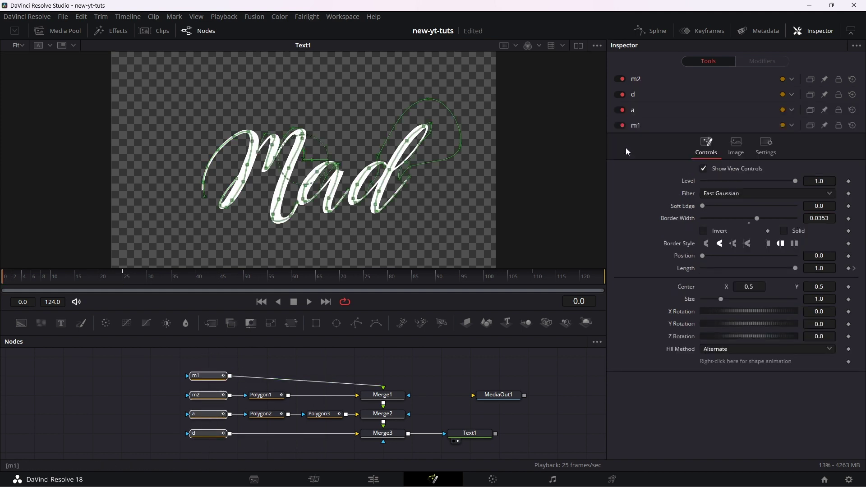
pyautogui.click(656, 32)
pyautogui.scroll(-1, 181, 375)
pyautogui.click(181, 379)
pyautogui.click(180, 400)
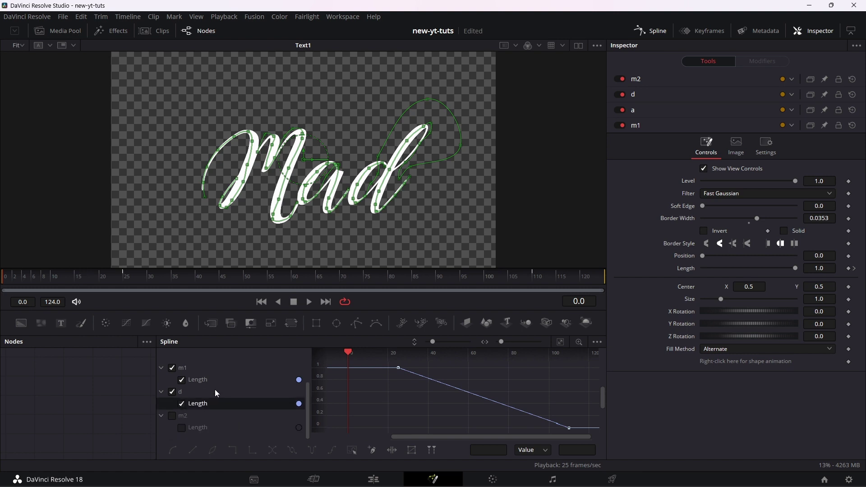
pyautogui.click(183, 427)
pyautogui.click(560, 342)
# Step: Reverse all keyframes on the four masks' Length curves
pyautogui.moveTo(346, 362); pyautogui.dragTo(587, 436)
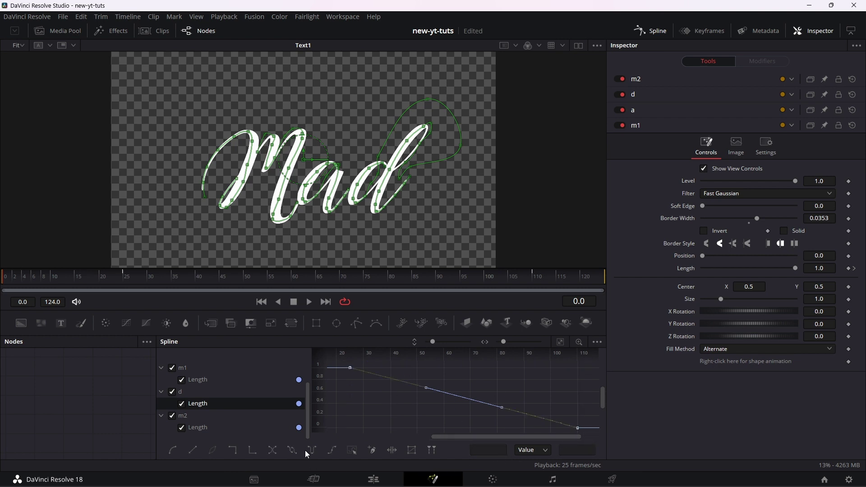
pyautogui.click(269, 453)
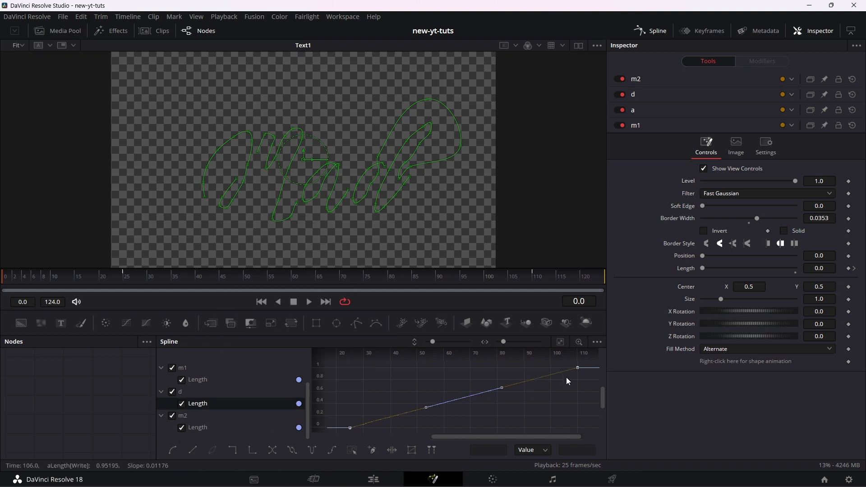
pyautogui.press('Delete')
# Step: Apply flat easing to all the Length keyframes and close the Spline editor
pyautogui.moveTo(585, 360); pyautogui.dragTo(347, 436)
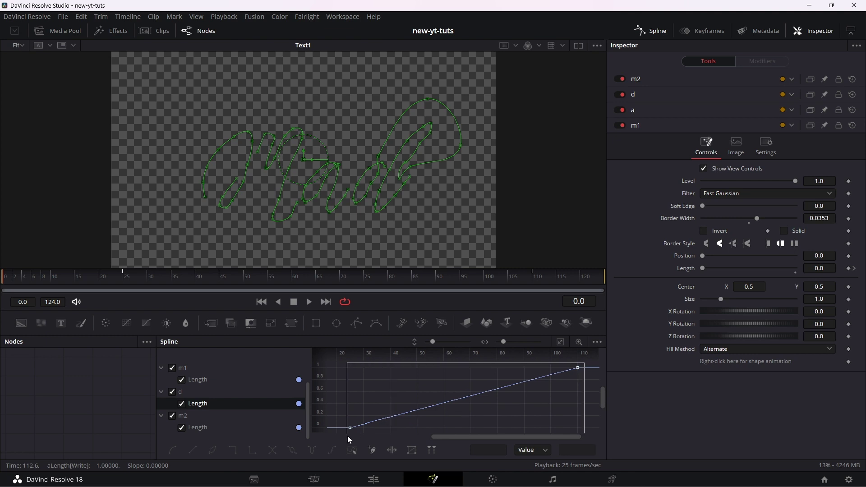
pyautogui.press('f')
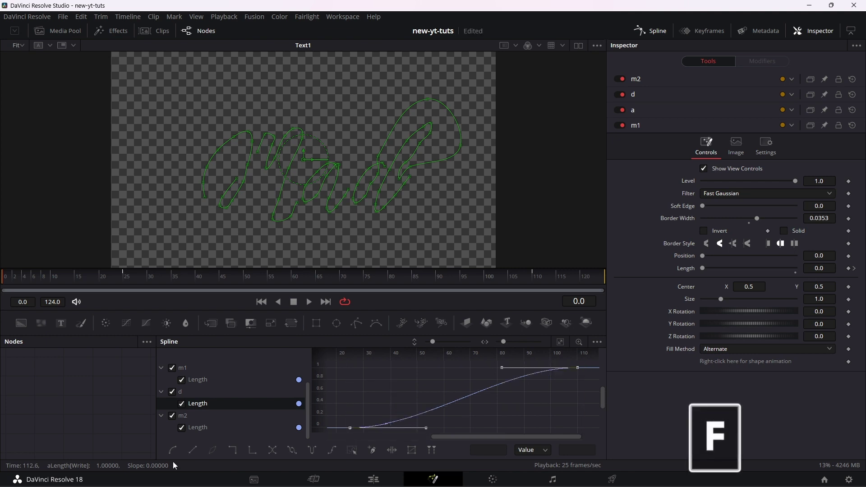
pyautogui.click(658, 33)
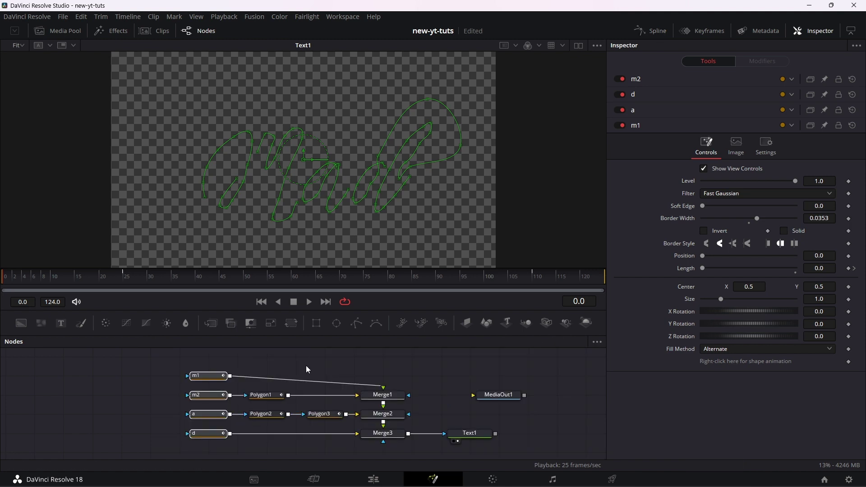
# Step: Open an enlarged Keyframes editor for the four masks, expand every Length track, and place the playhead at frame 21
pyautogui.click(710, 32)
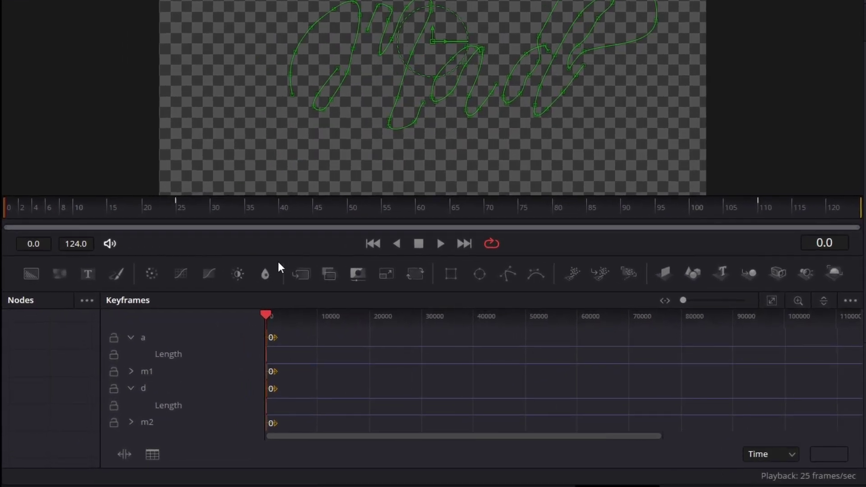
pyautogui.moveTo(291, 256); pyautogui.dragTo(317, 131)
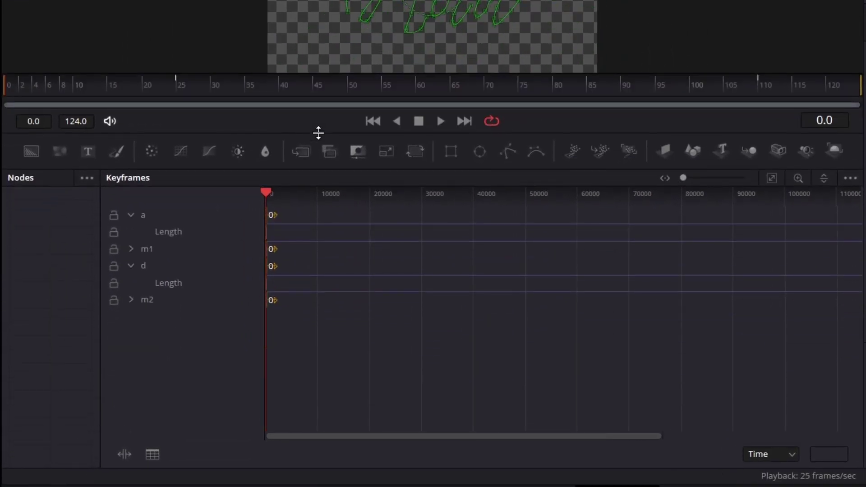
pyautogui.moveTo(684, 179); pyautogui.dragTo(692, 179)
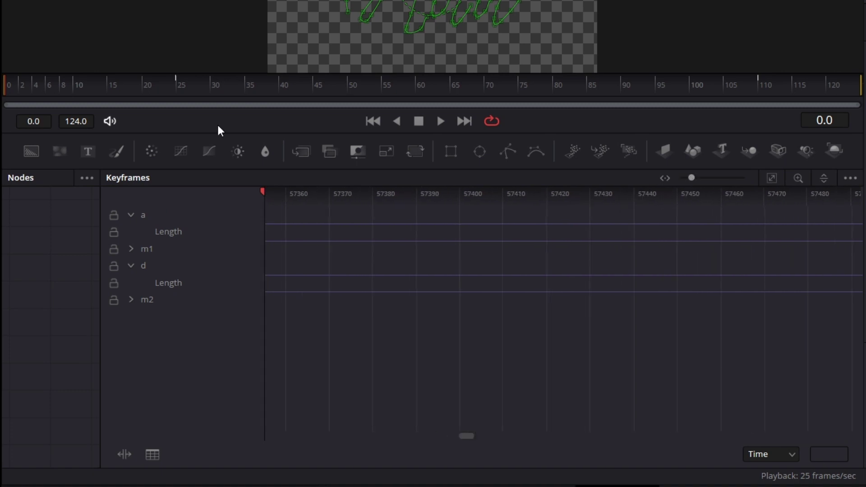
pyautogui.click(166, 93)
pyautogui.moveTo(714, 357); pyautogui.dragTo(467, 409)
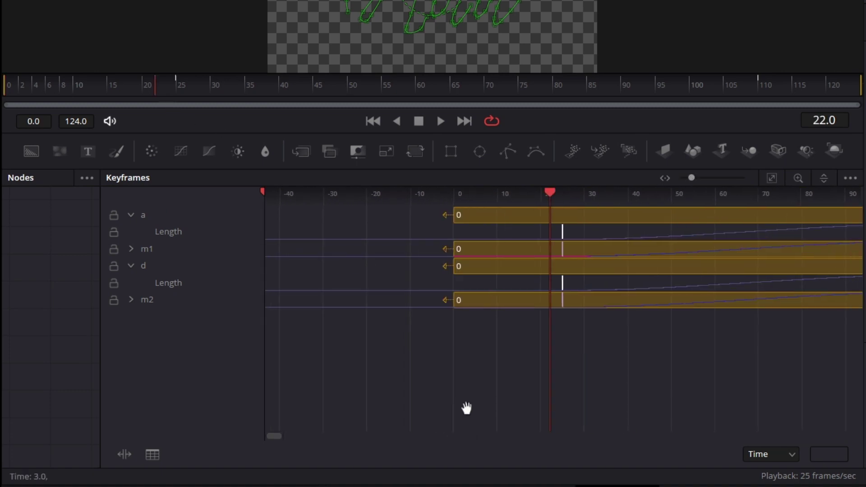
pyautogui.click(131, 249)
pyautogui.click(130, 283)
pyautogui.click(131, 283)
pyautogui.click(131, 317)
pyautogui.hscroll(-10, 551, 435)
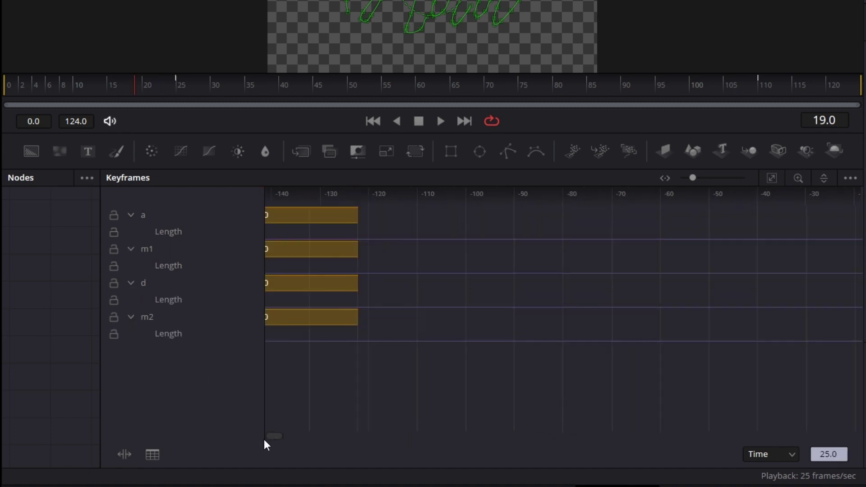
pyautogui.click(150, 90)
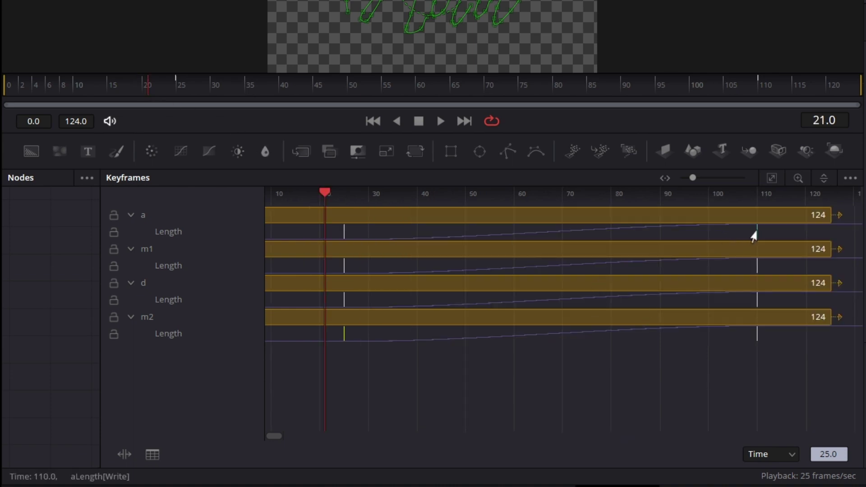
# Step: Move the ending Length keyframes of masks a, m1, d and m2 to frame 50
pyautogui.moveTo(753, 236); pyautogui.dragTo(507, 236)
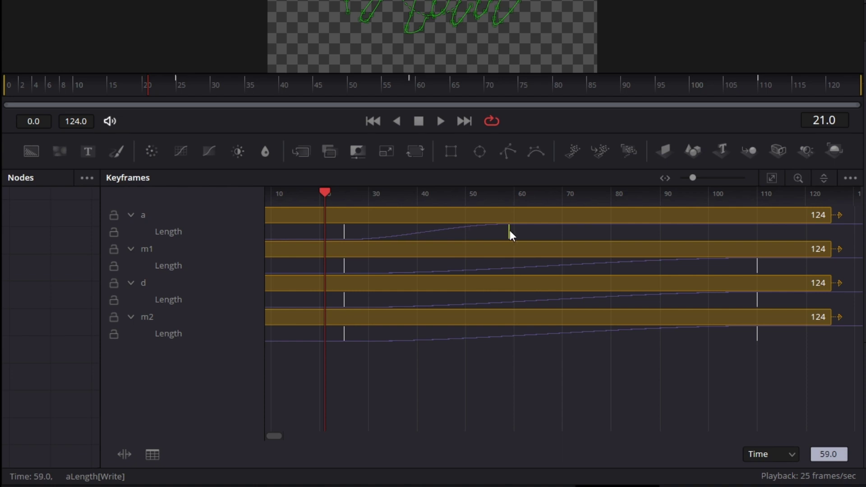
pyautogui.moveTo(509, 235); pyautogui.dragTo(471, 243)
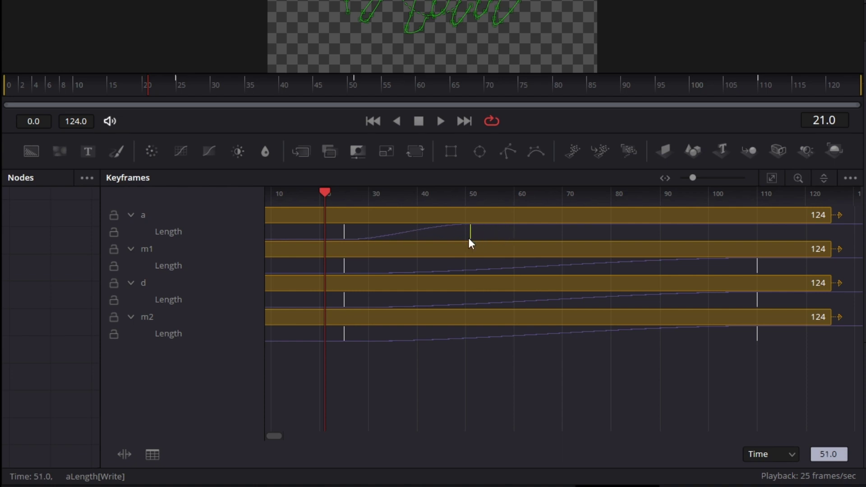
pyautogui.moveTo(756, 271); pyautogui.dragTo(468, 277)
pyautogui.moveTo(757, 299); pyautogui.dragTo(466, 309)
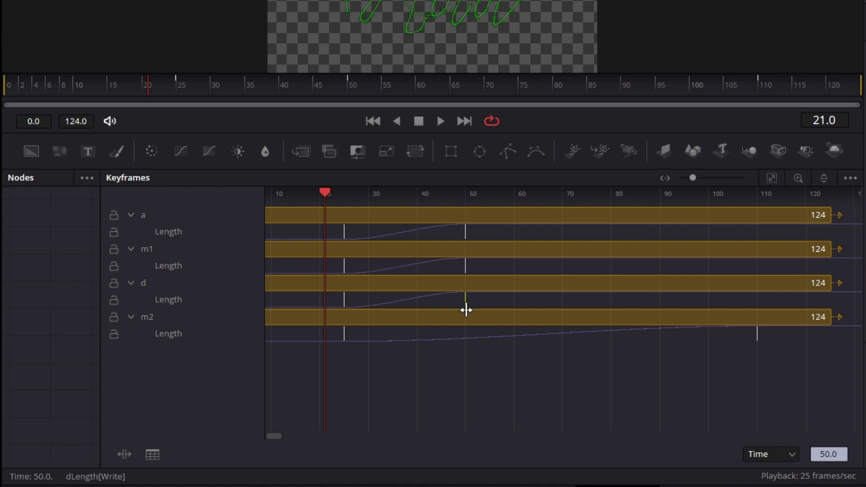
pyautogui.moveTo(754, 338); pyautogui.dragTo(464, 350)
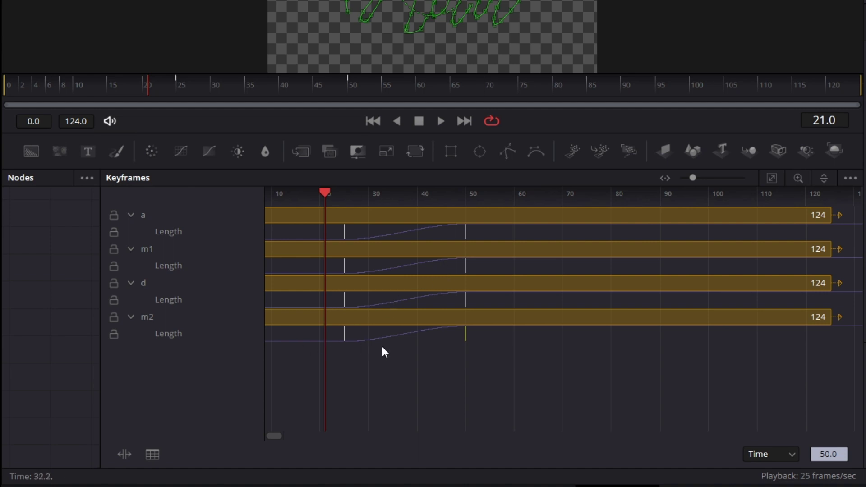
# Step: Stagger the Length keyframe pairs to write in sequence: m2 at frames 50–75, a at 75–100, and d at 100–125
pyautogui.moveTo(338, 364); pyautogui.dragTo(475, 335)
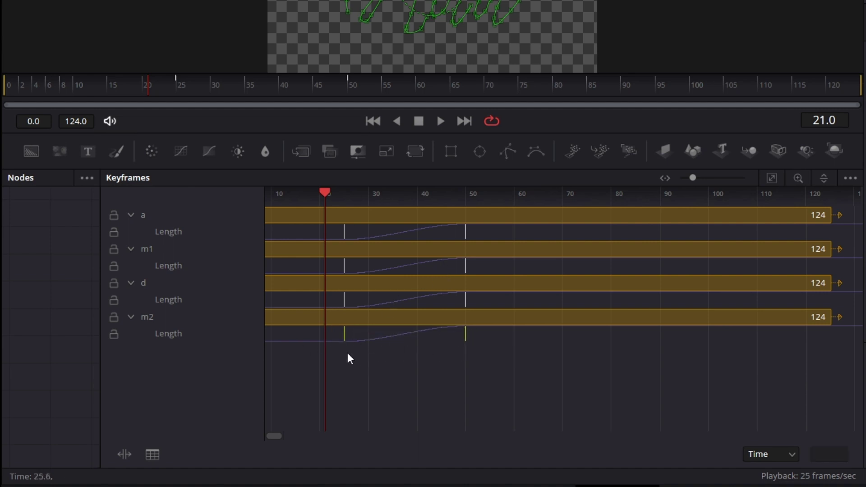
pyautogui.moveTo(341, 346); pyautogui.dragTo(469, 352)
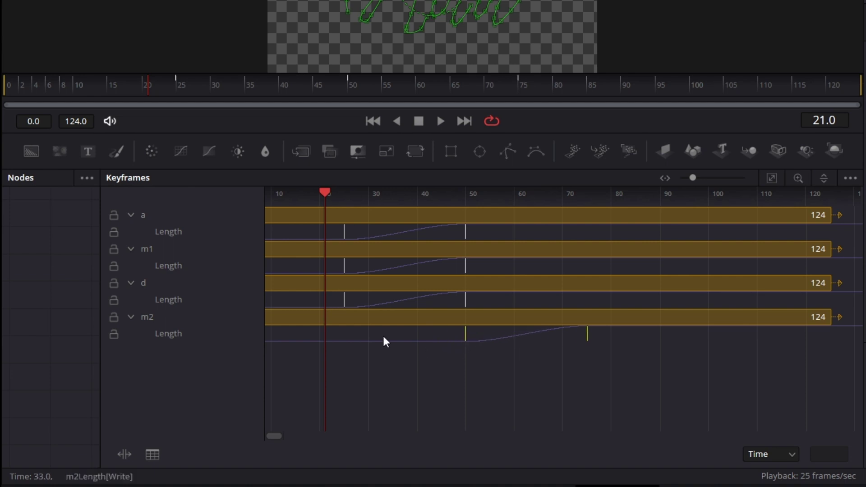
pyautogui.moveTo(337, 232); pyautogui.dragTo(467, 238)
pyautogui.moveTo(341, 239); pyautogui.dragTo(591, 267)
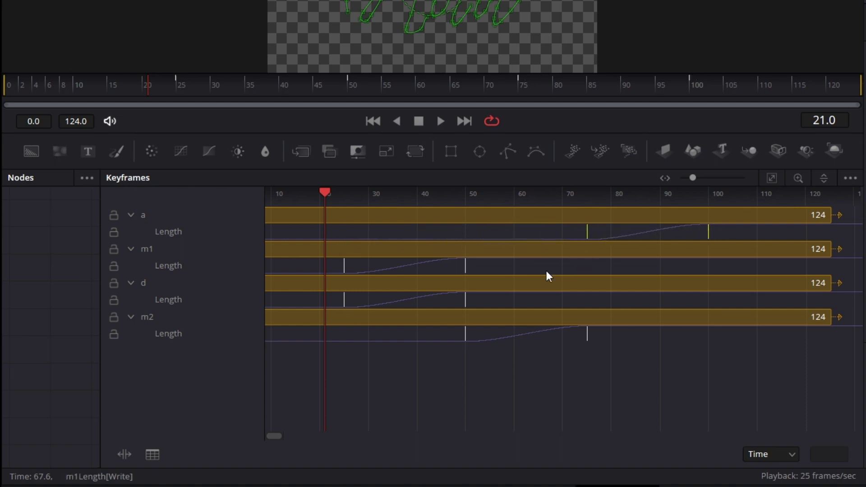
pyautogui.moveTo(329, 299); pyautogui.dragTo(826, 310)
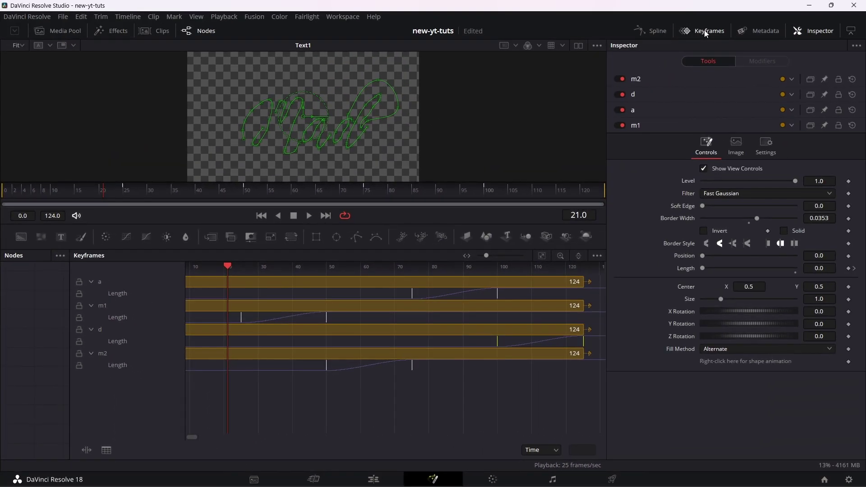
# Step: Close the Keyframes editor, deselect the masks, and enlarge the viewer for previewing the write-on
pyautogui.click(706, 33)
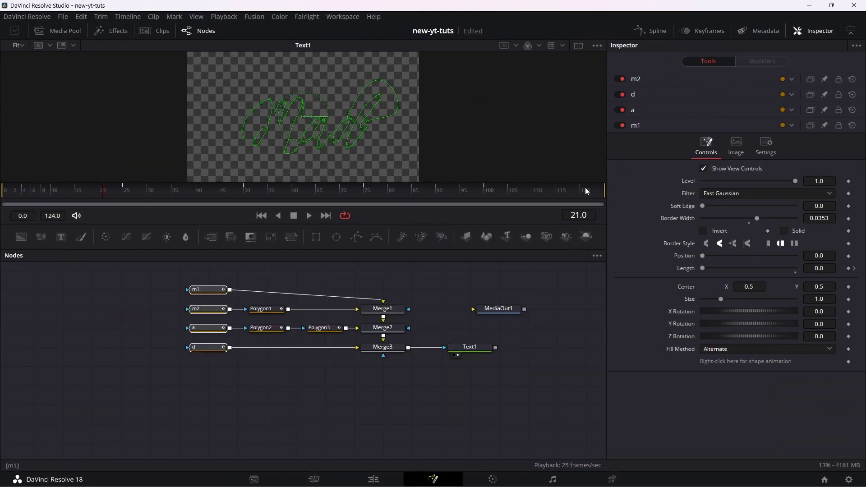
pyautogui.click(384, 414)
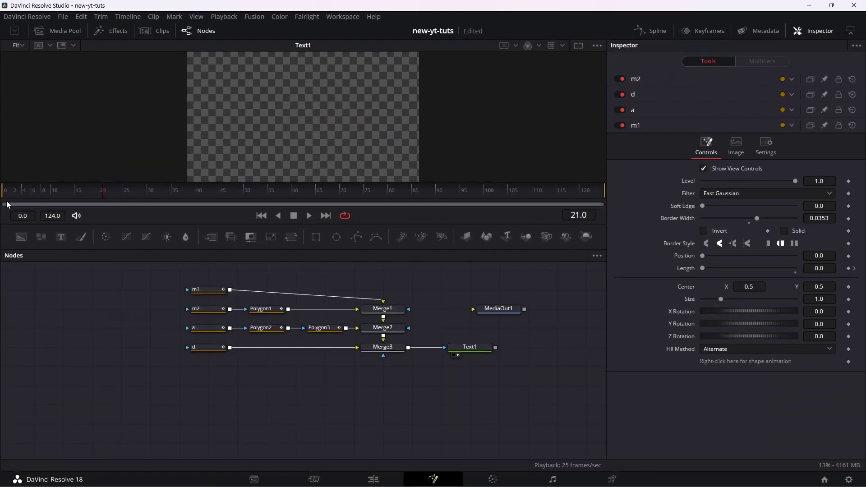
pyautogui.moveTo(328, 248); pyautogui.dragTo(308, 297)
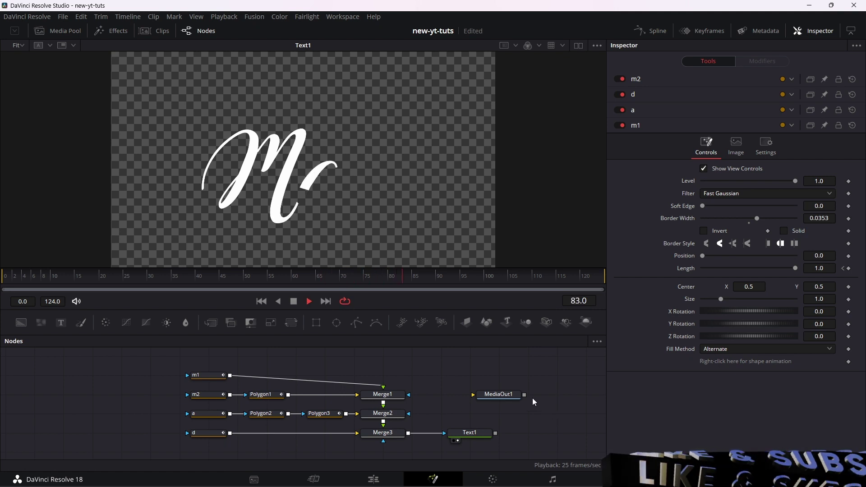
# Step: Place MediaOut1 beside Text1 and connect Text1's output to it
pyautogui.moveTo(498, 395); pyautogui.dragTo(503, 434)
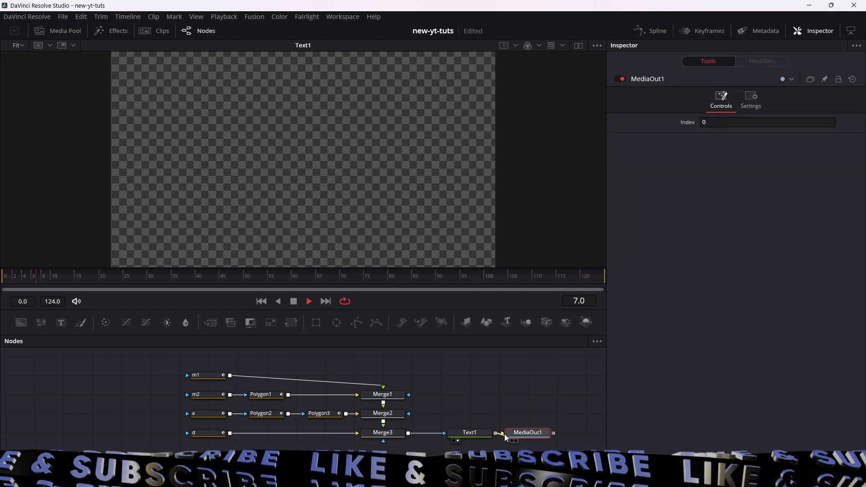